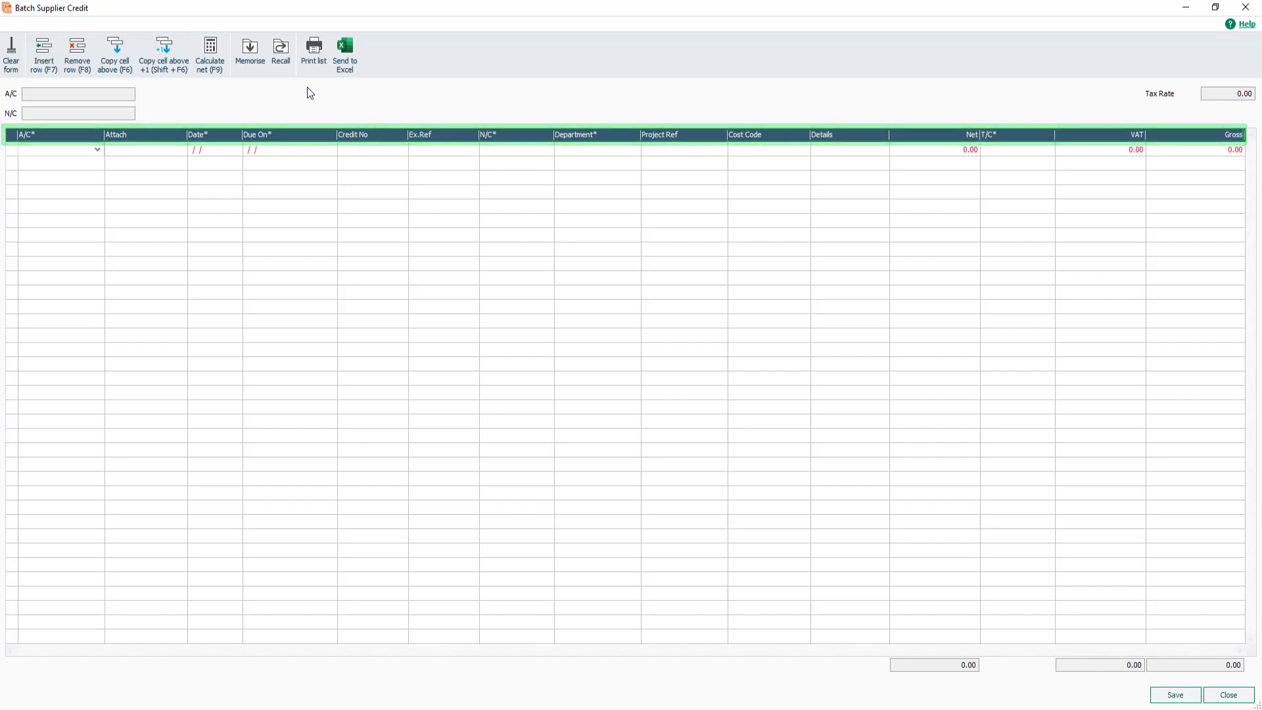
Select Concept Computer Solutions as the supplier by searching the supplier list for "computer".
left_click(97, 149)
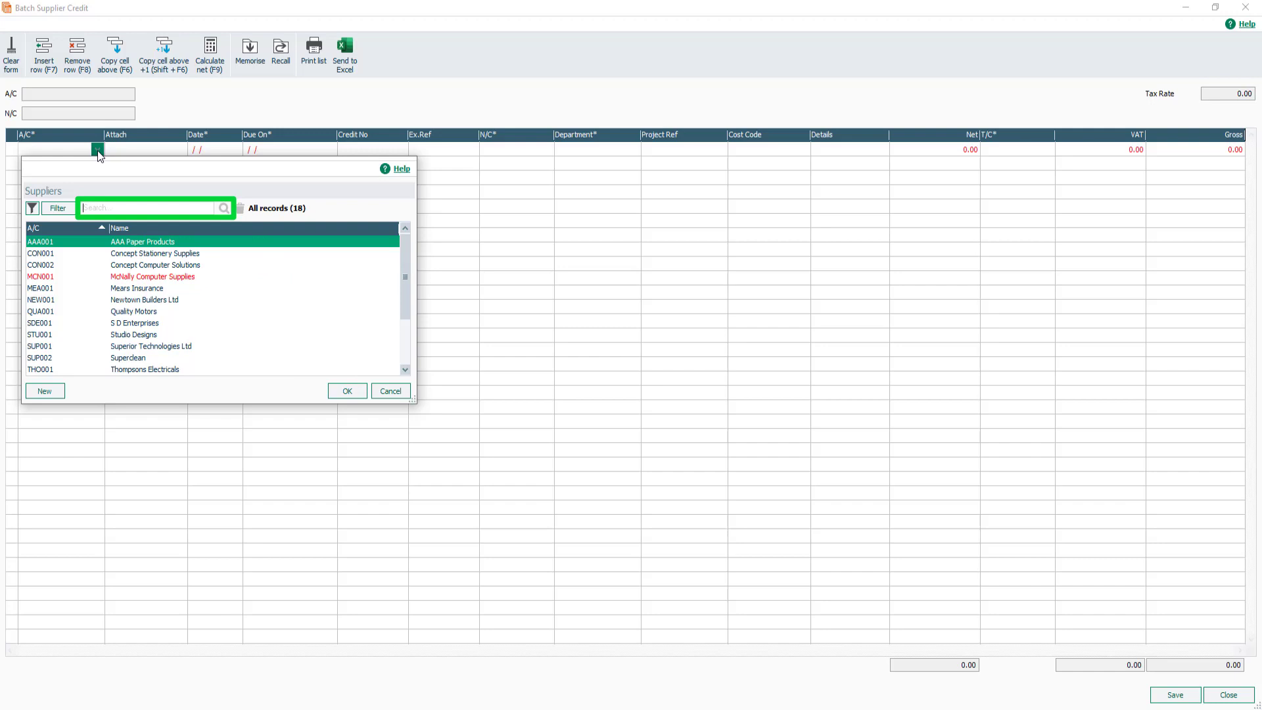
left_click(93, 206)
type("computer")
left_click(224, 208)
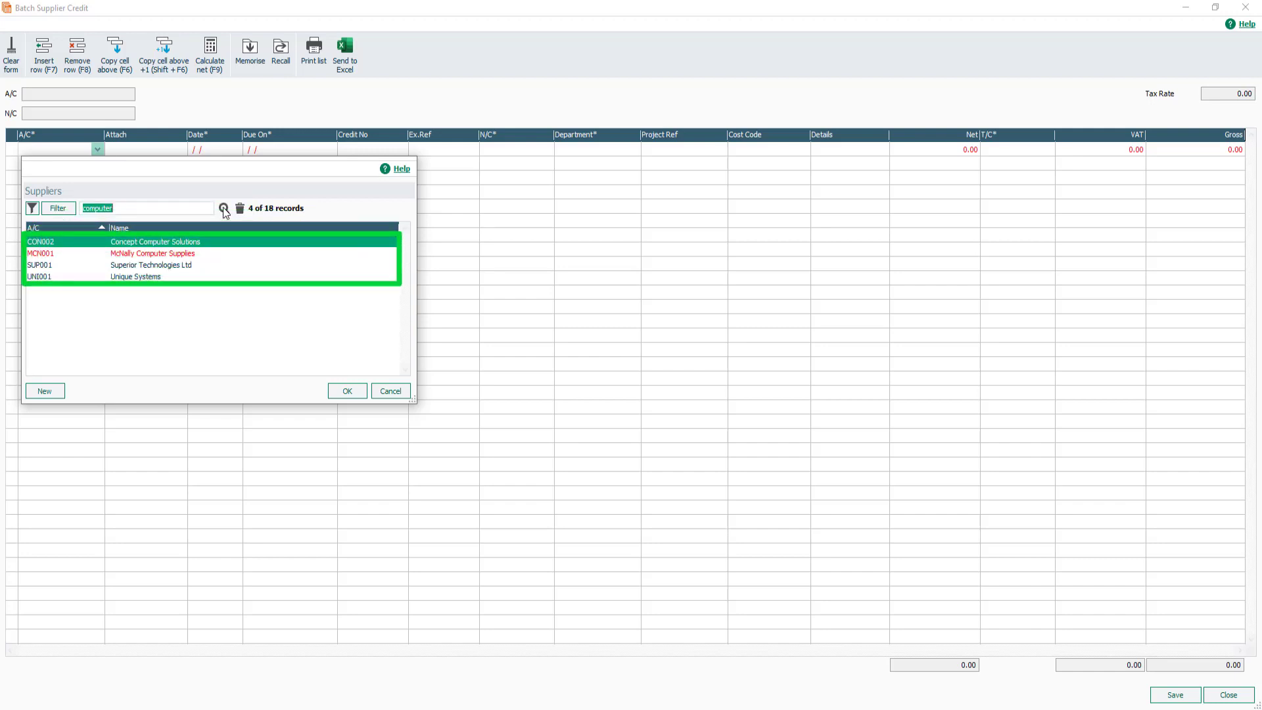
left_click(206, 242)
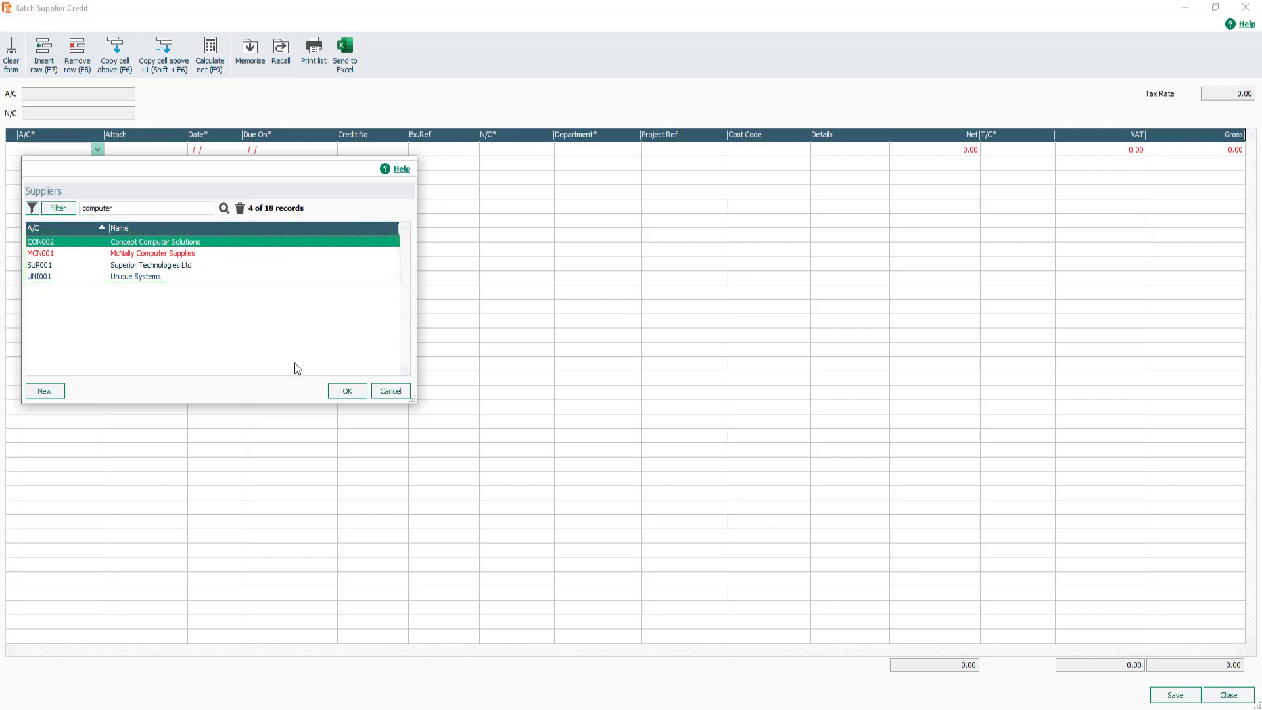
left_click(343, 393)
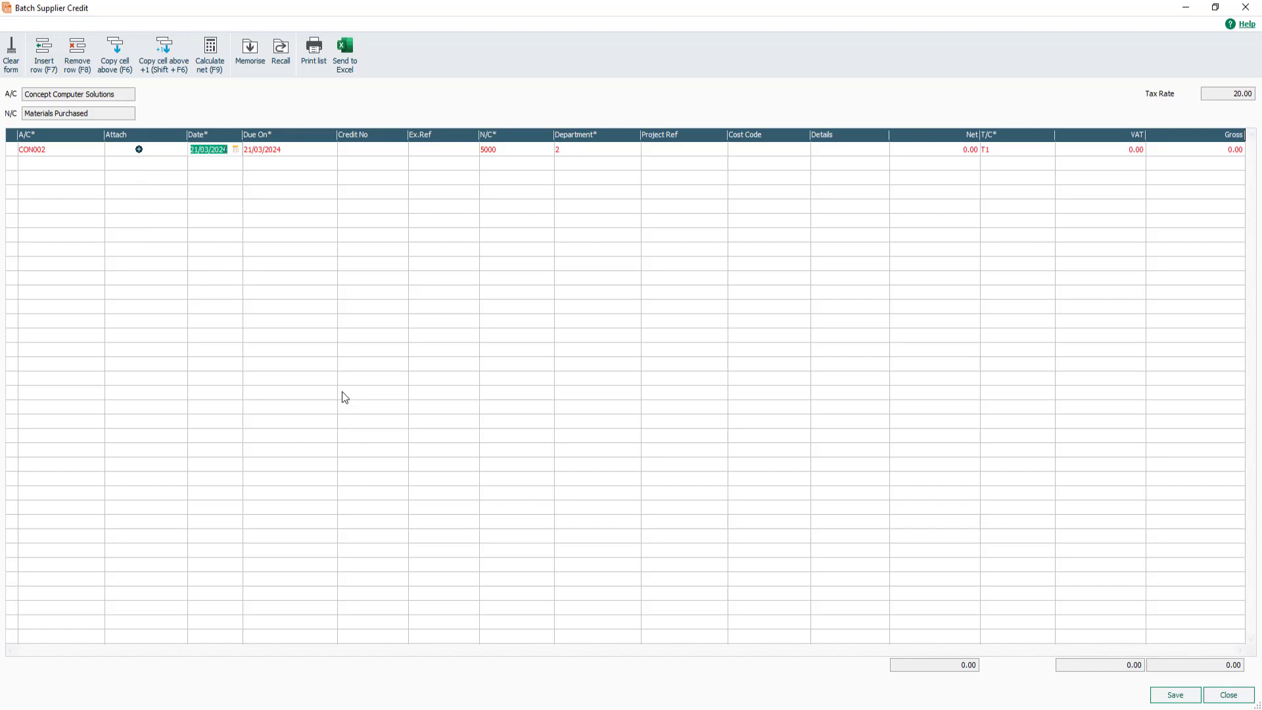
Attach the file Concept Credit Note No 85 - Mar 24.pdf from the Supplier Invoices folder to the credit line.
left_click(139, 149)
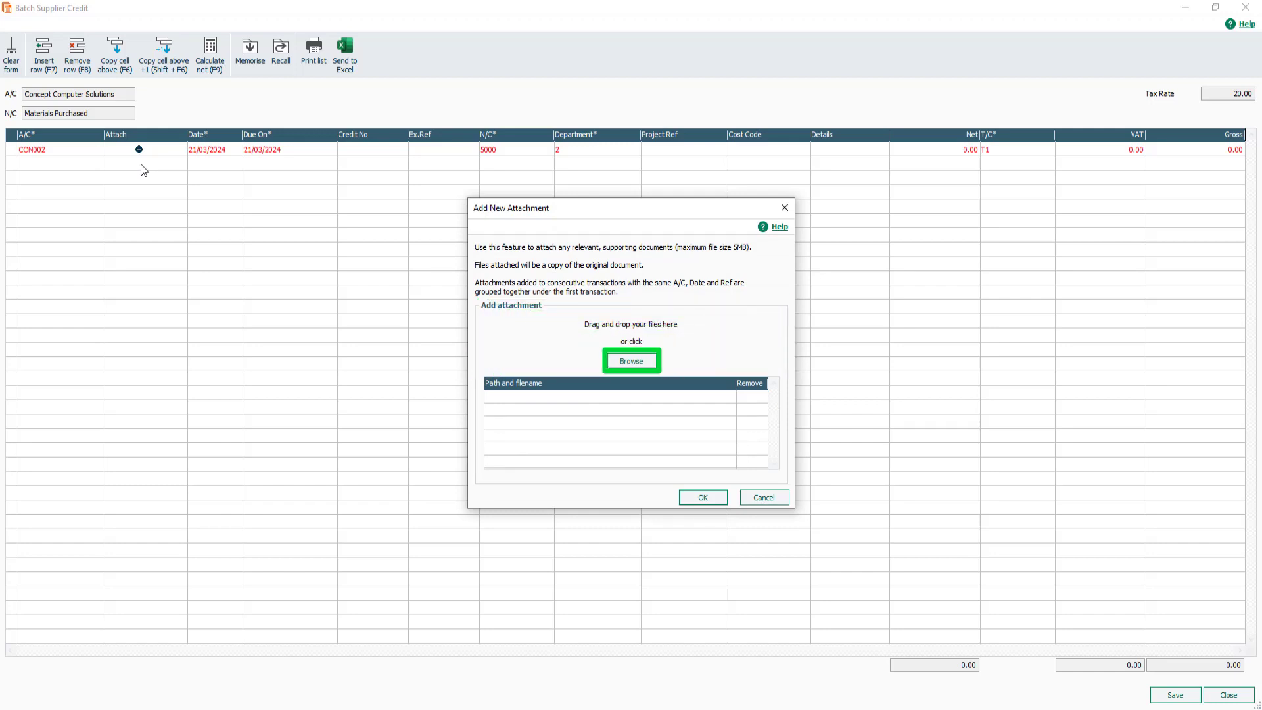
left_click(631, 361)
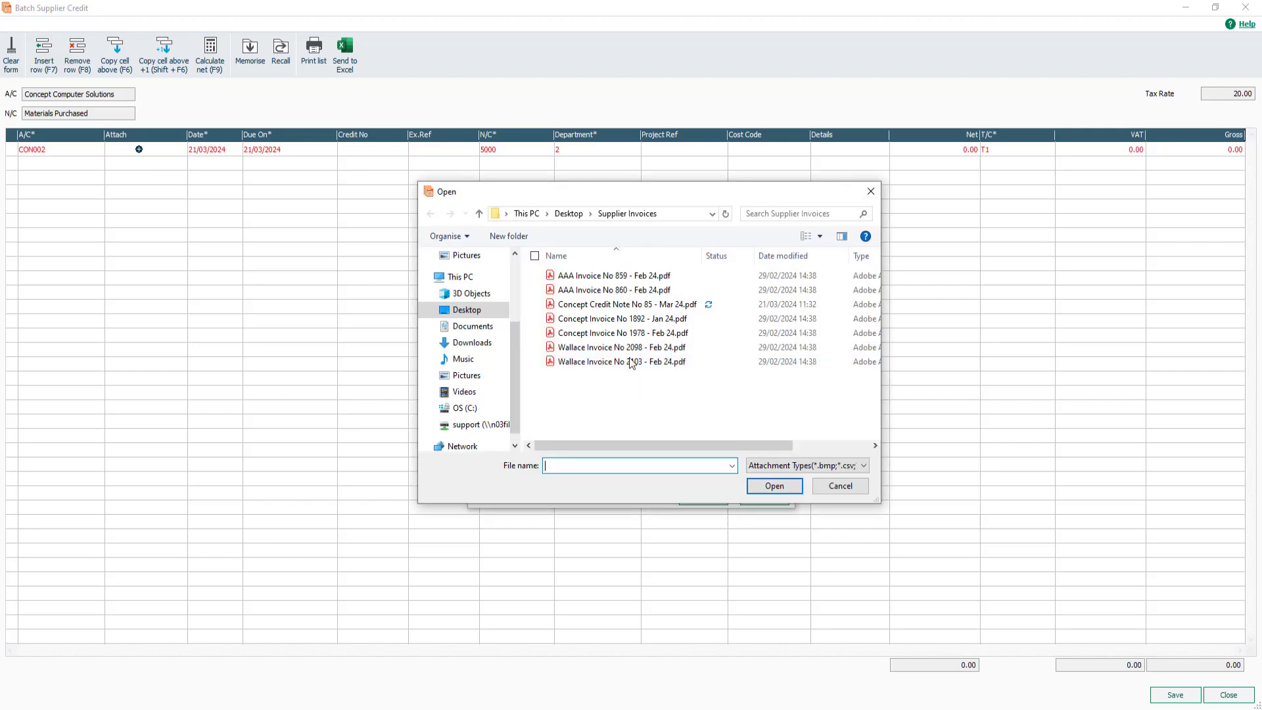
double_click(635, 305)
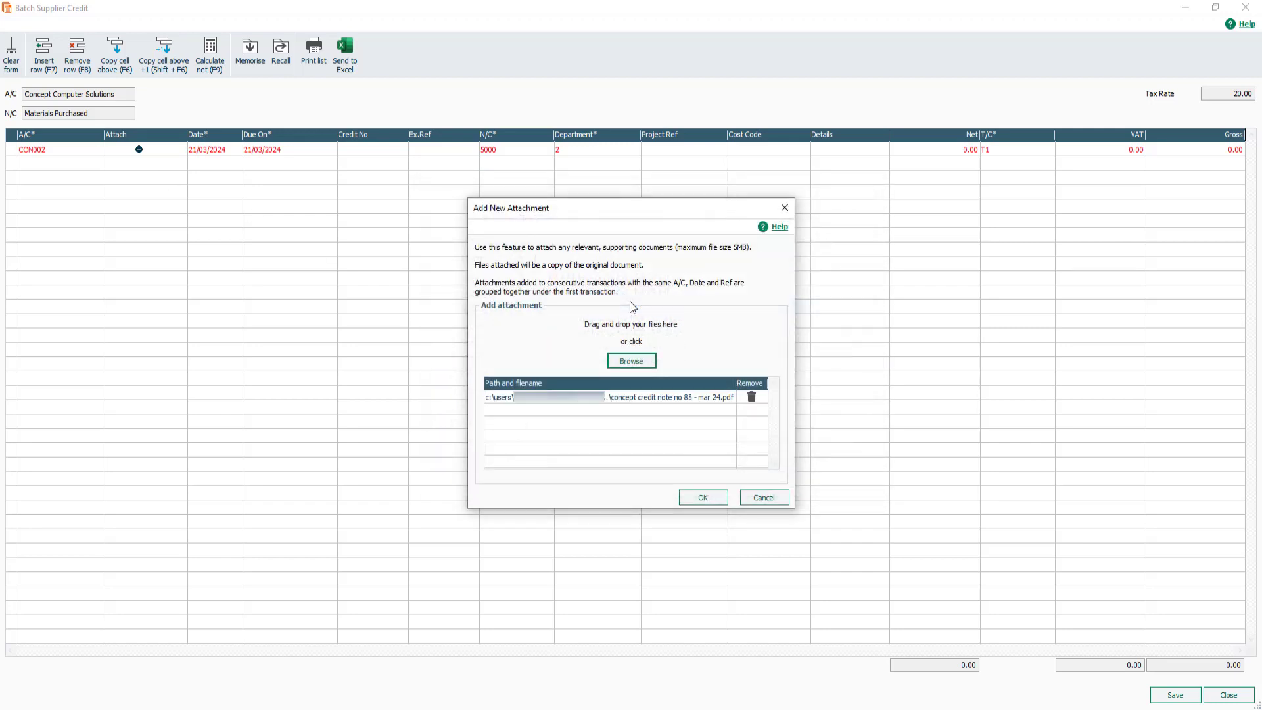
left_click(631, 361)
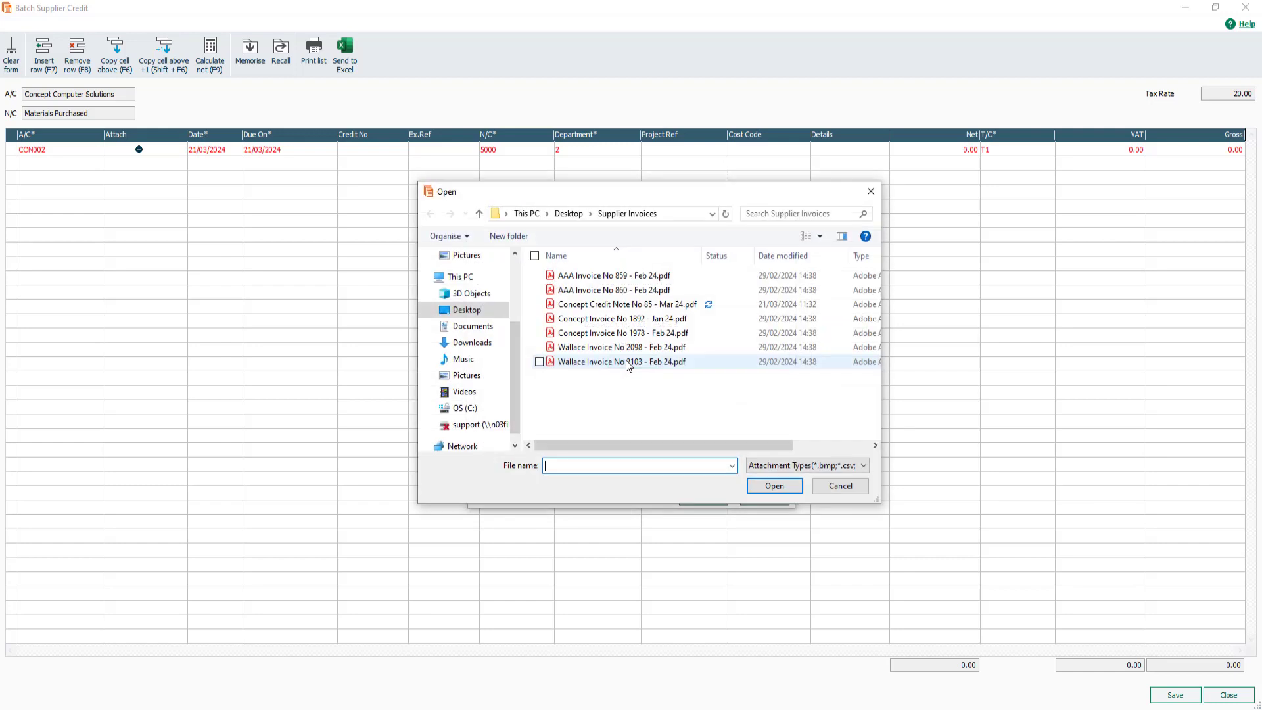
left_click(606, 319)
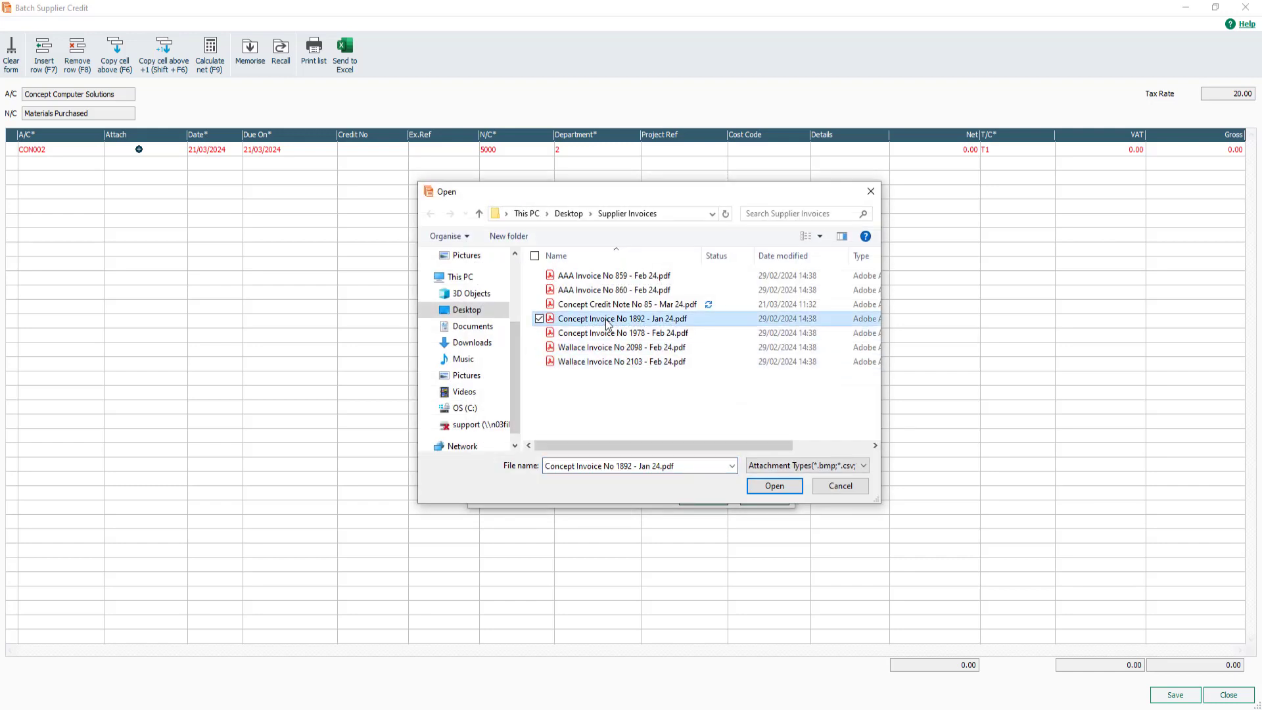
left_click(777, 486)
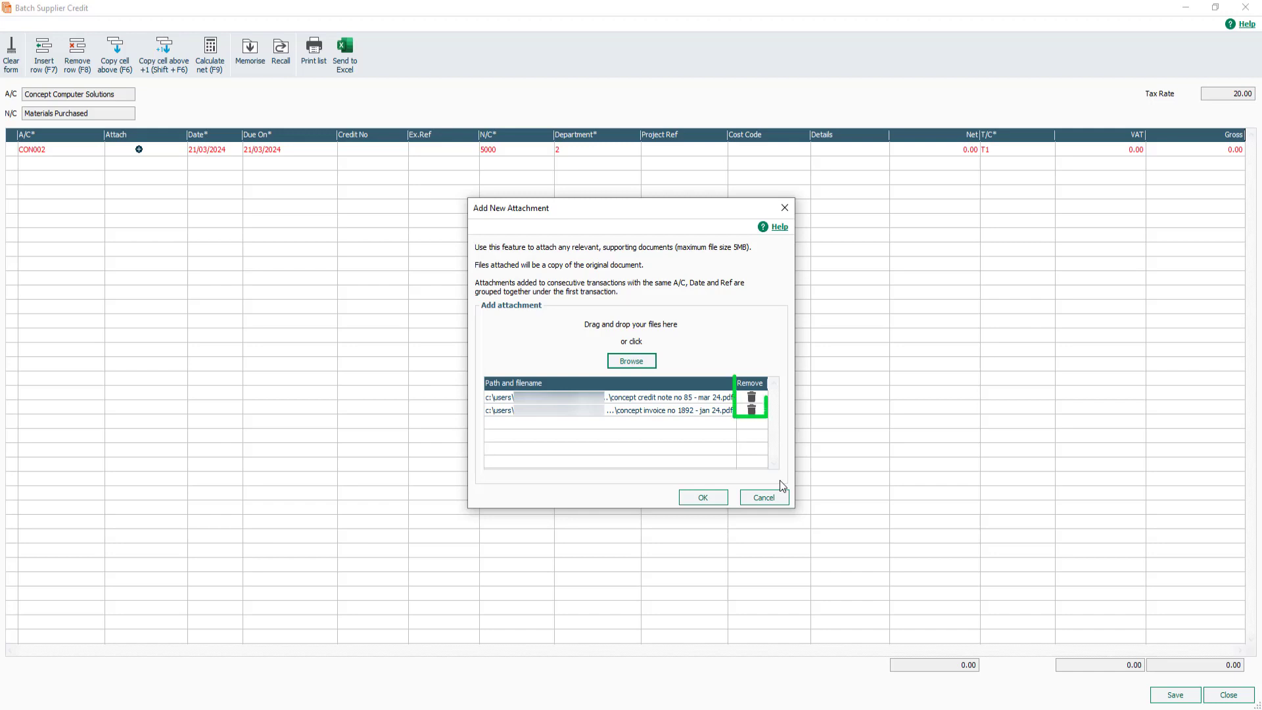
left_click(752, 411)
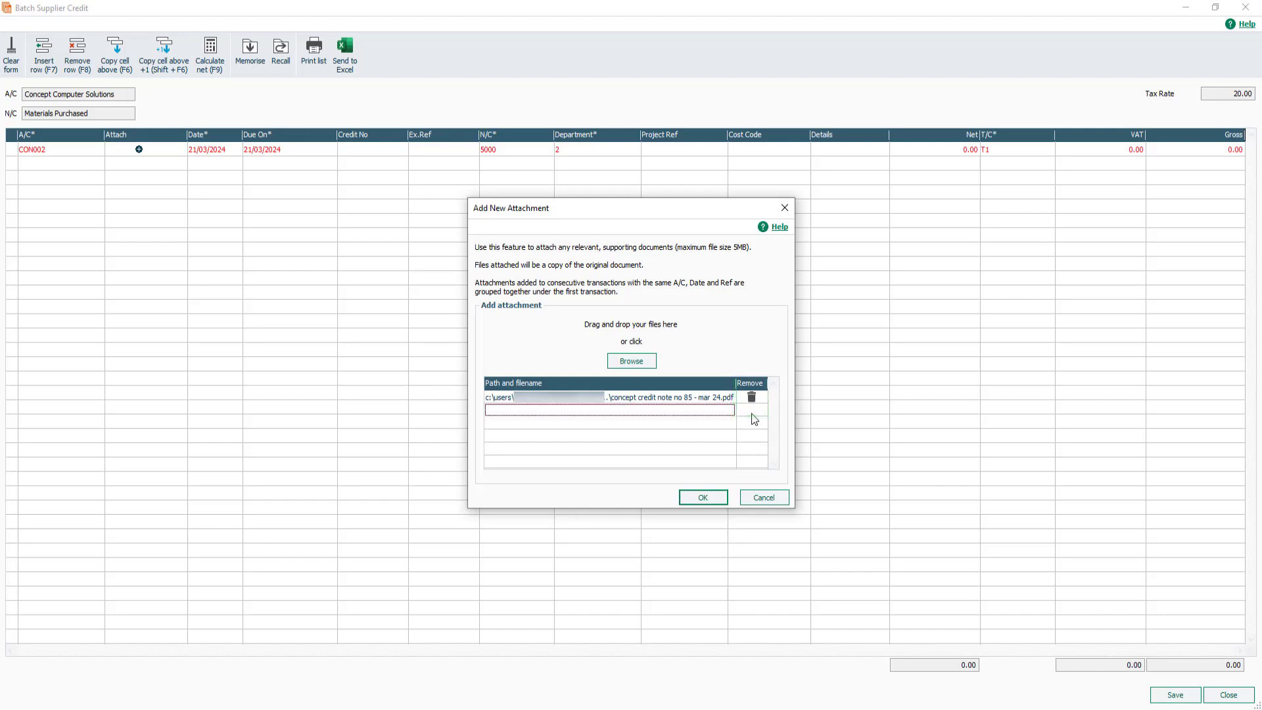
Confirm the attachment and check the credit date using the calendar picker.
left_click(698, 497)
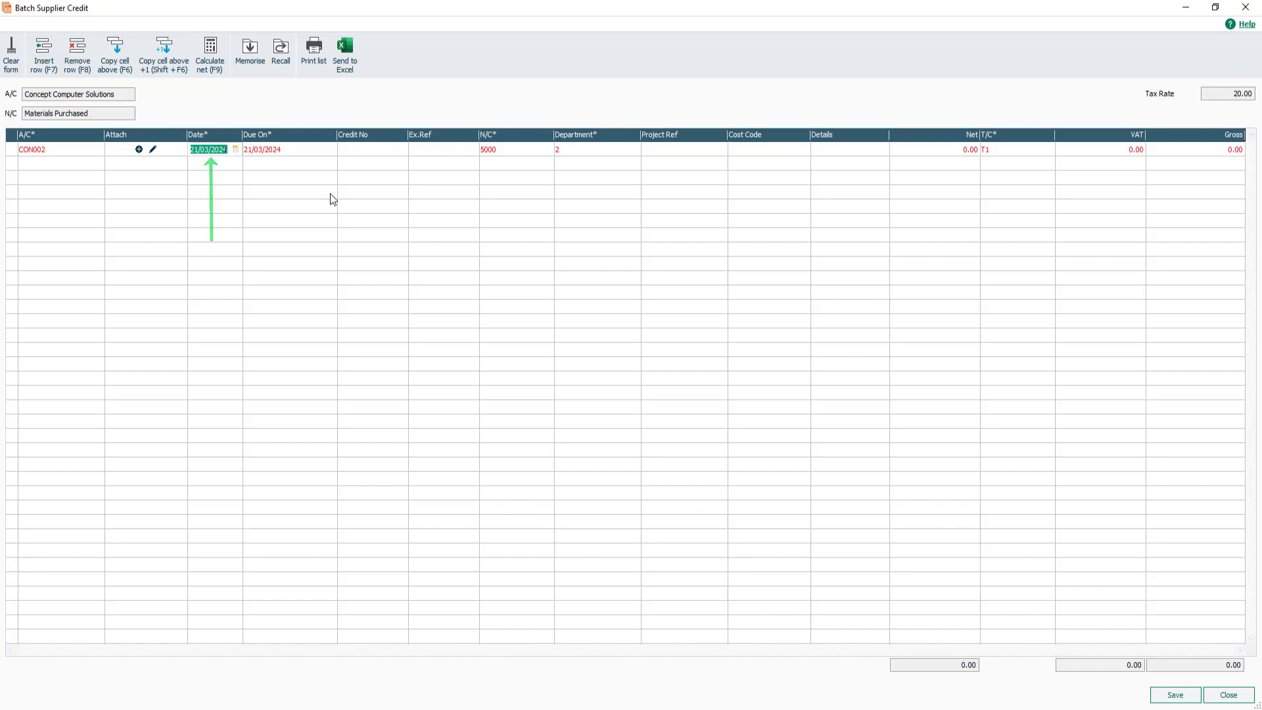
left_click(236, 150)
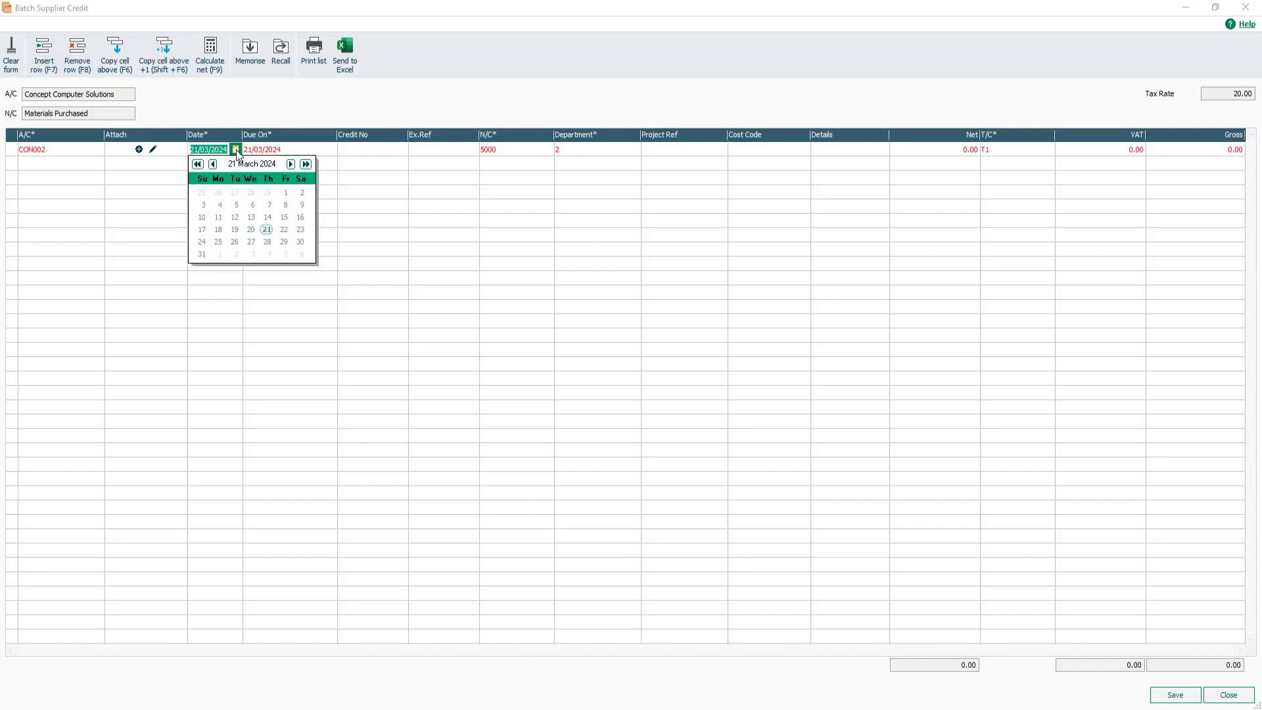
left_click(229, 151)
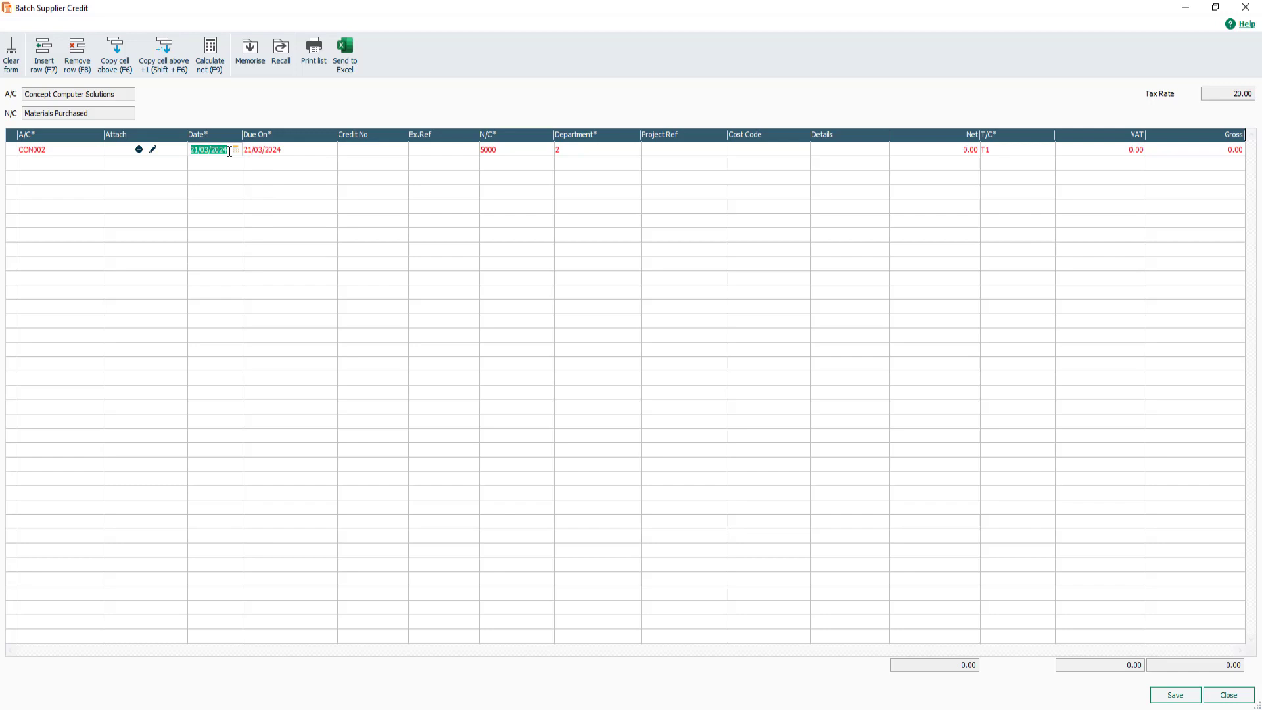
left_click(306, 151)
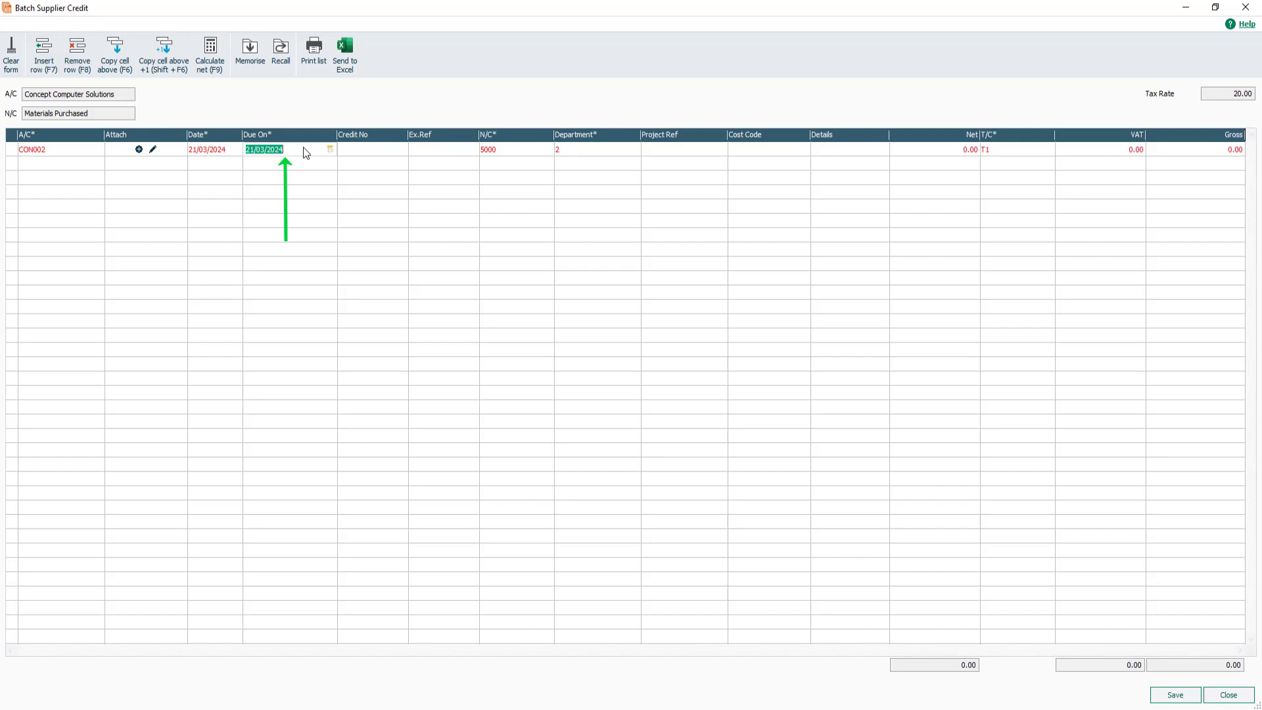
Enter credit number 85 and external reference Inv-1978 on the credit line.
left_click(360, 151)
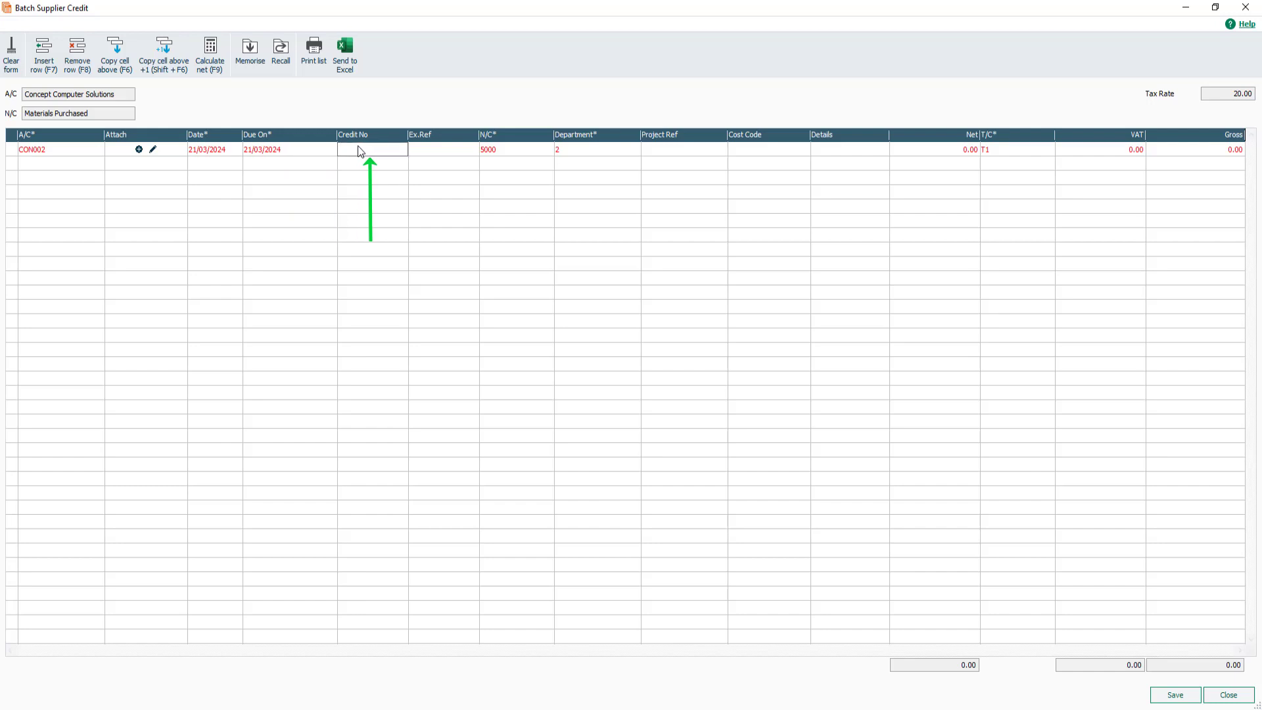
type("85")
left_click(431, 152)
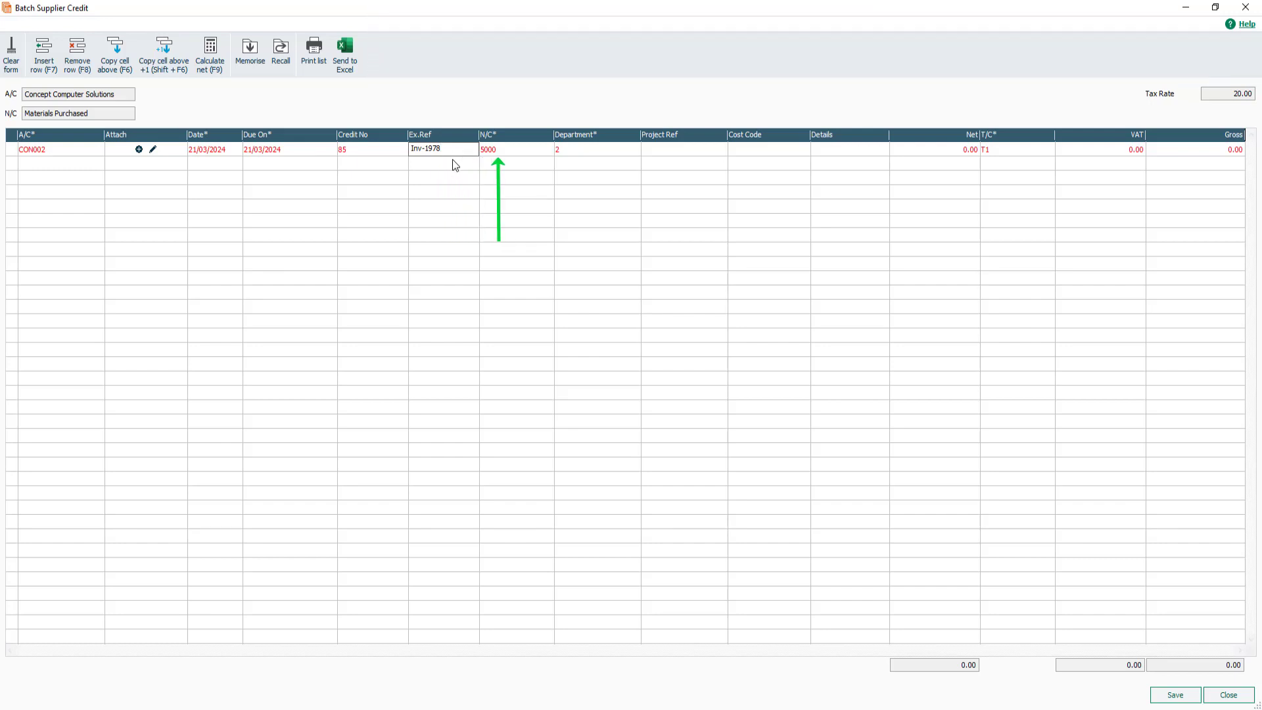
left_click(503, 152)
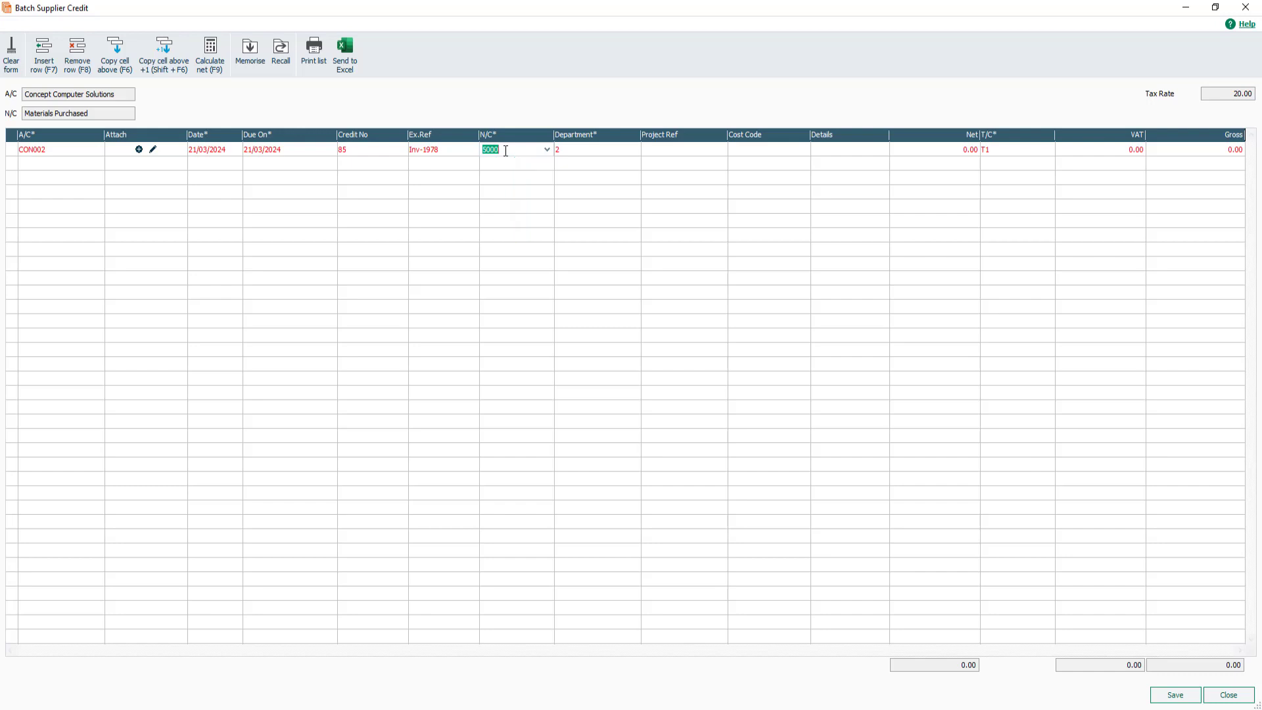
Review the nominal code and department lists for the line without changing them.
left_click(547, 150)
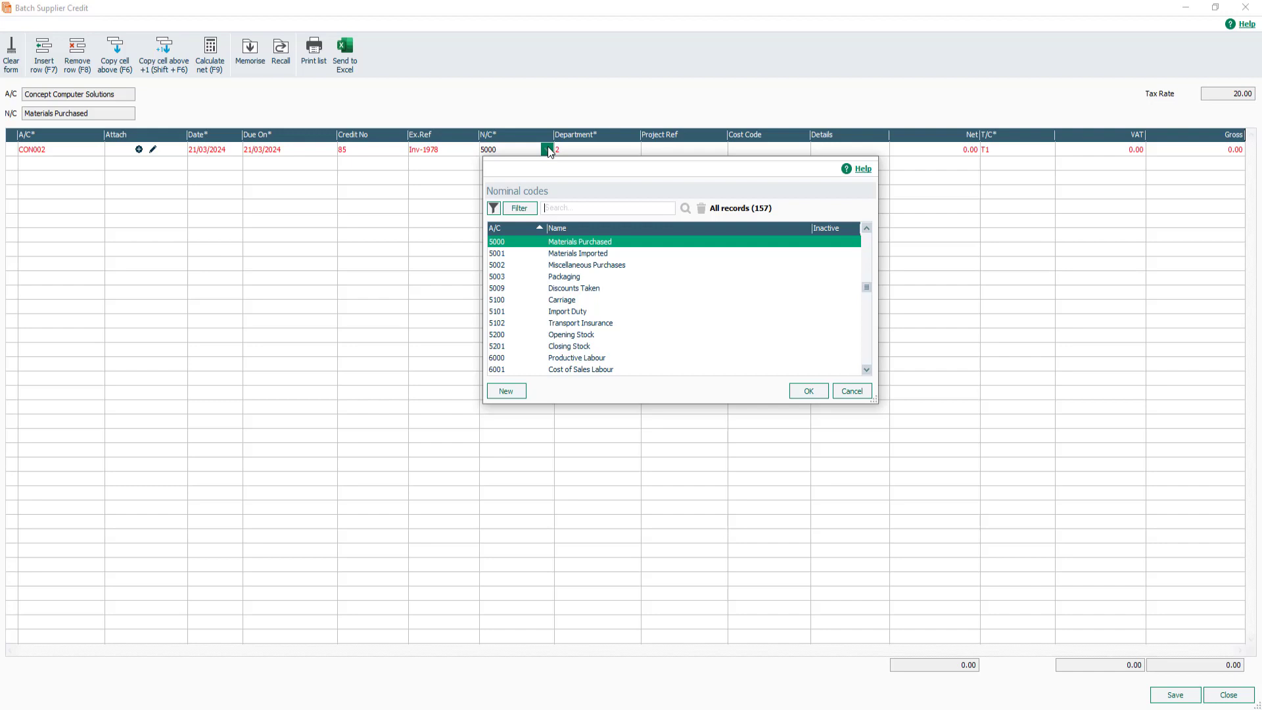
left_click(548, 151)
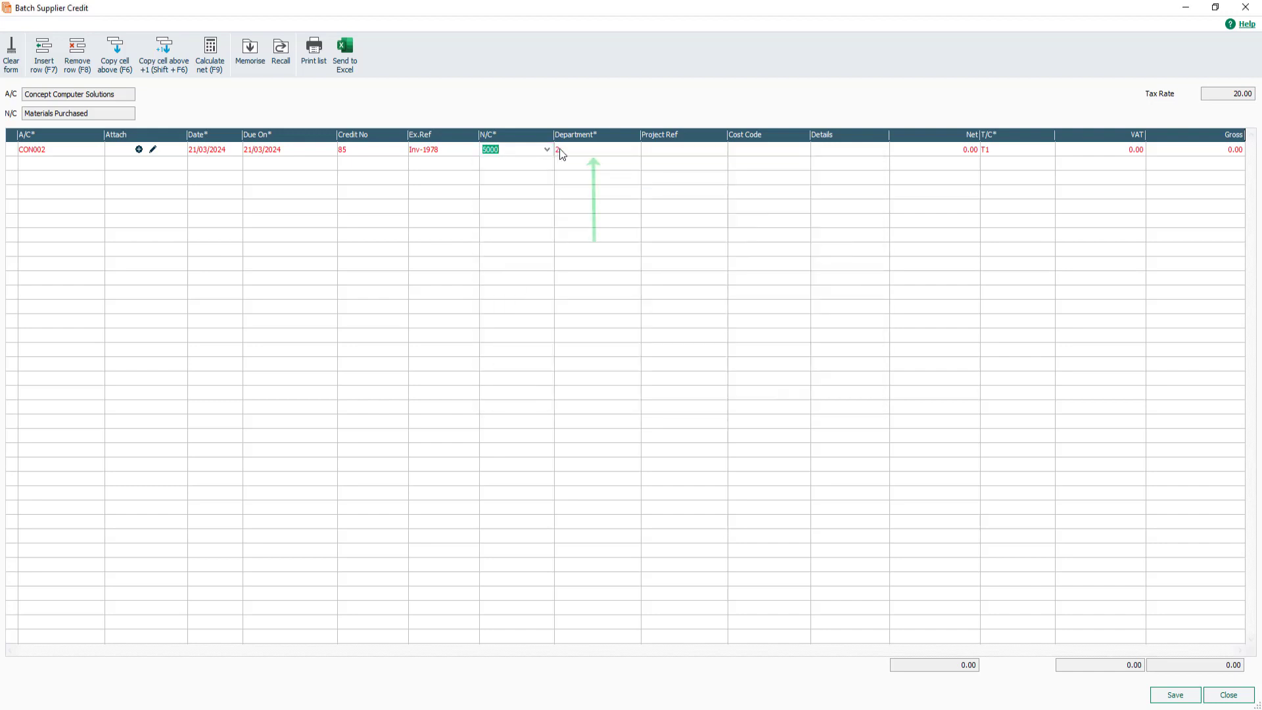
left_click(580, 149)
left_click(634, 150)
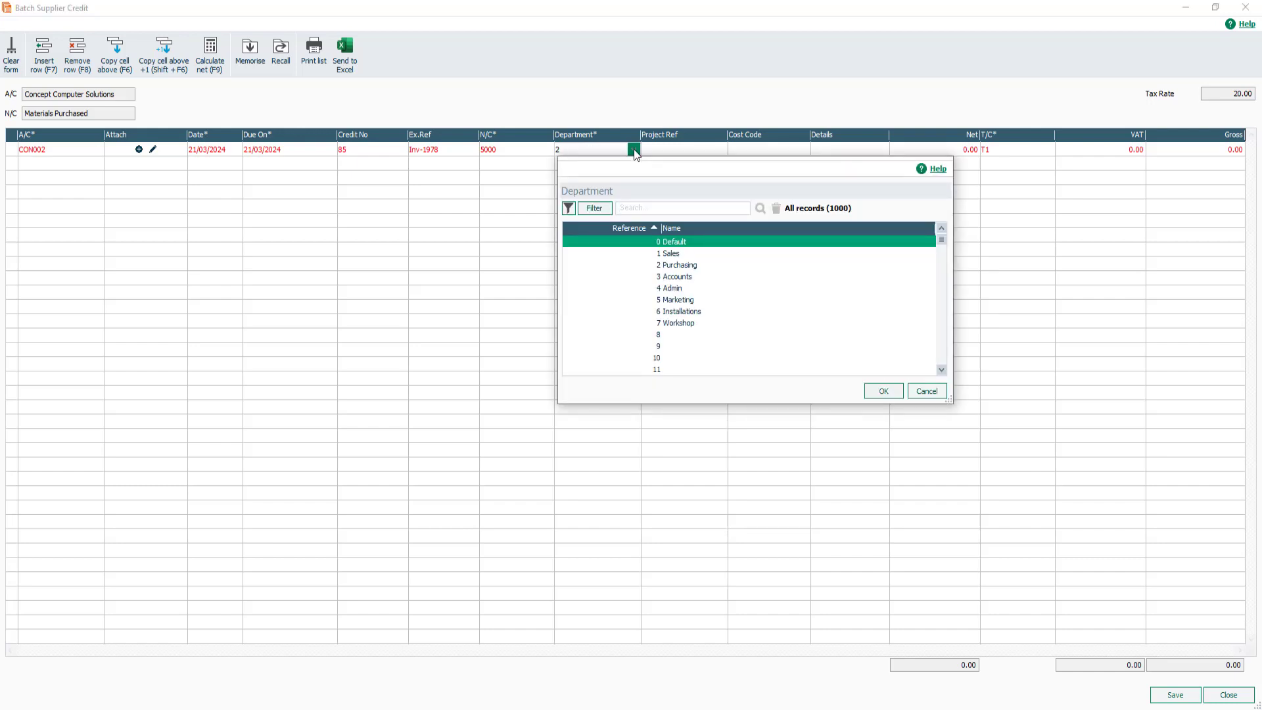
left_click(634, 151)
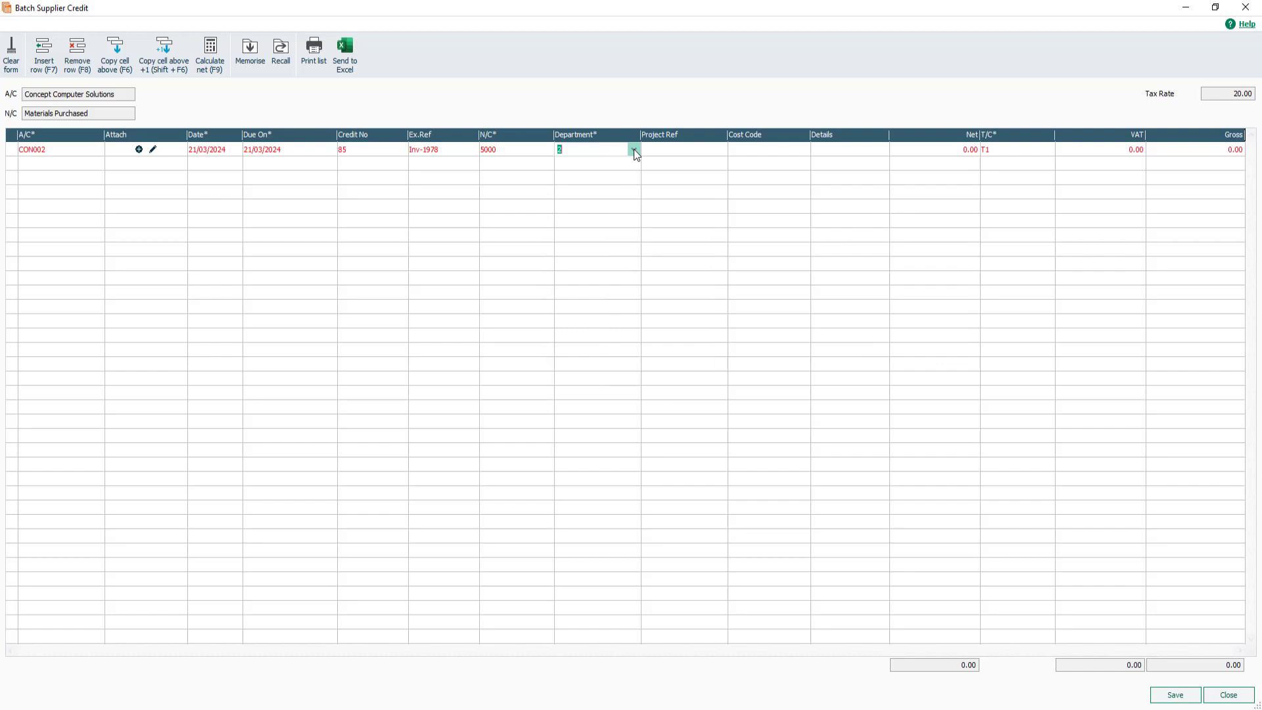
Review the project and cost code lists for the line without changing them.
left_click(672, 150)
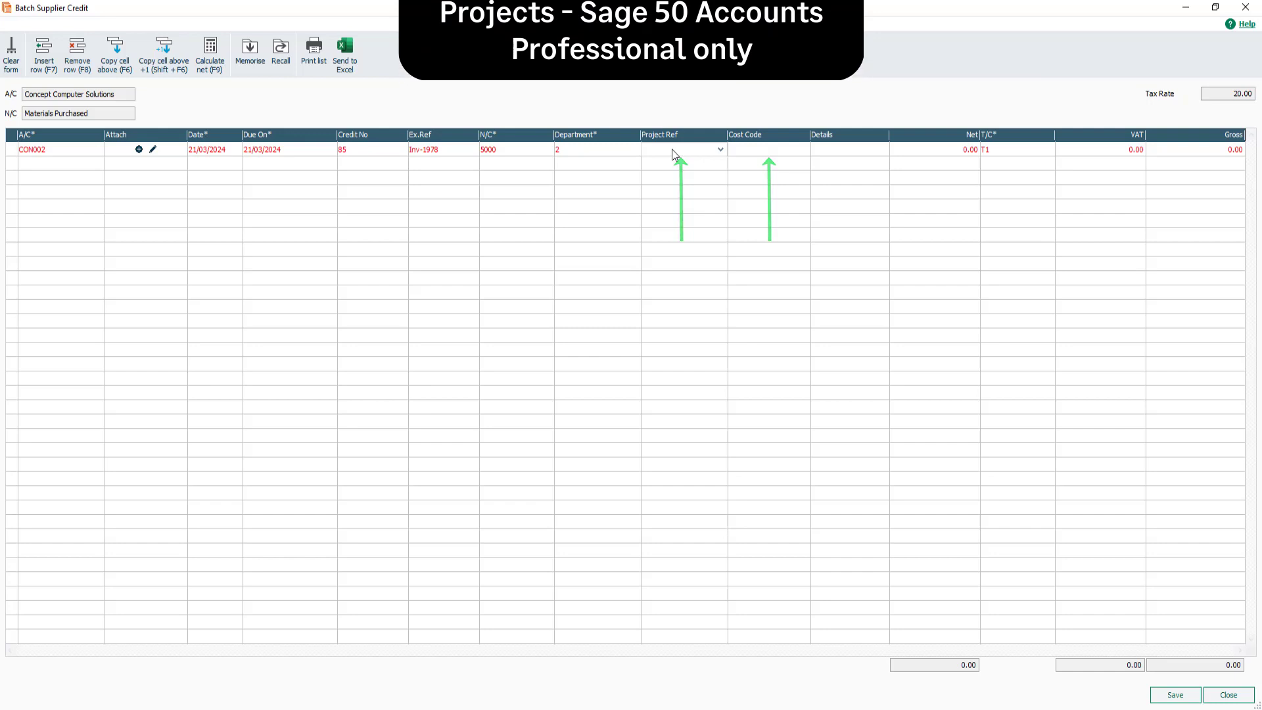
left_click(719, 149)
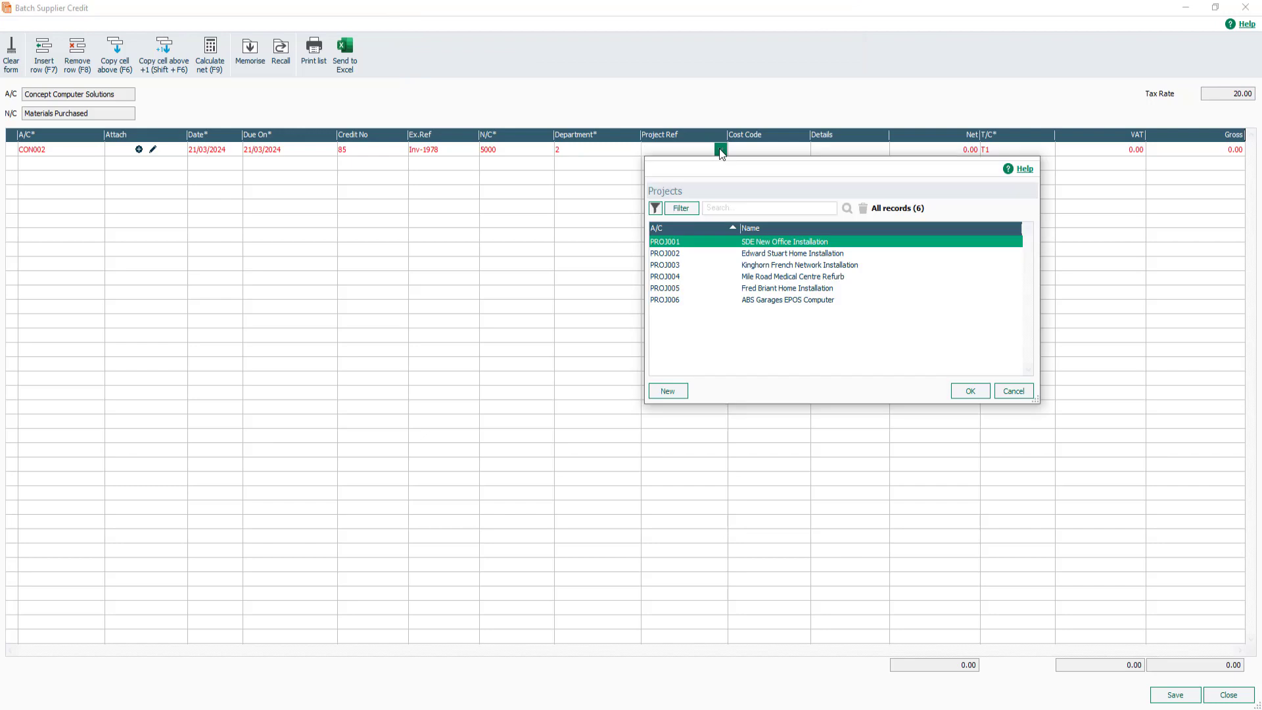
left_click(721, 151)
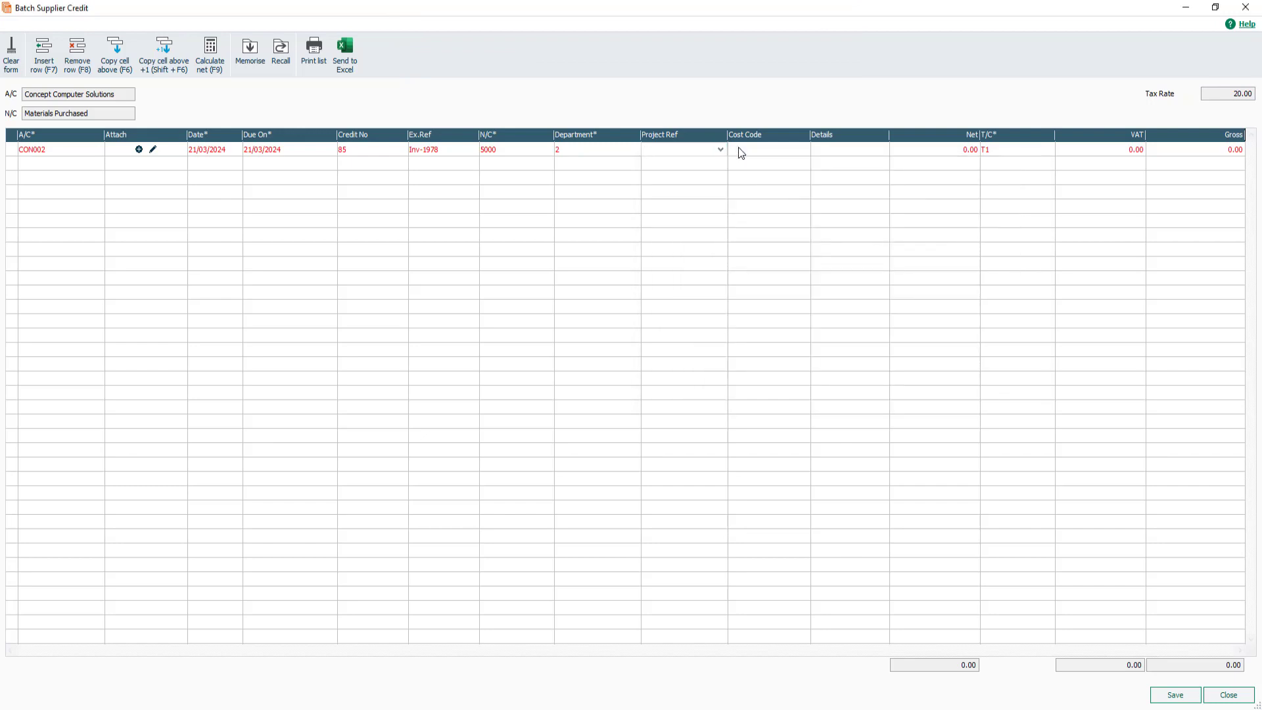
left_click(739, 149)
left_click(803, 151)
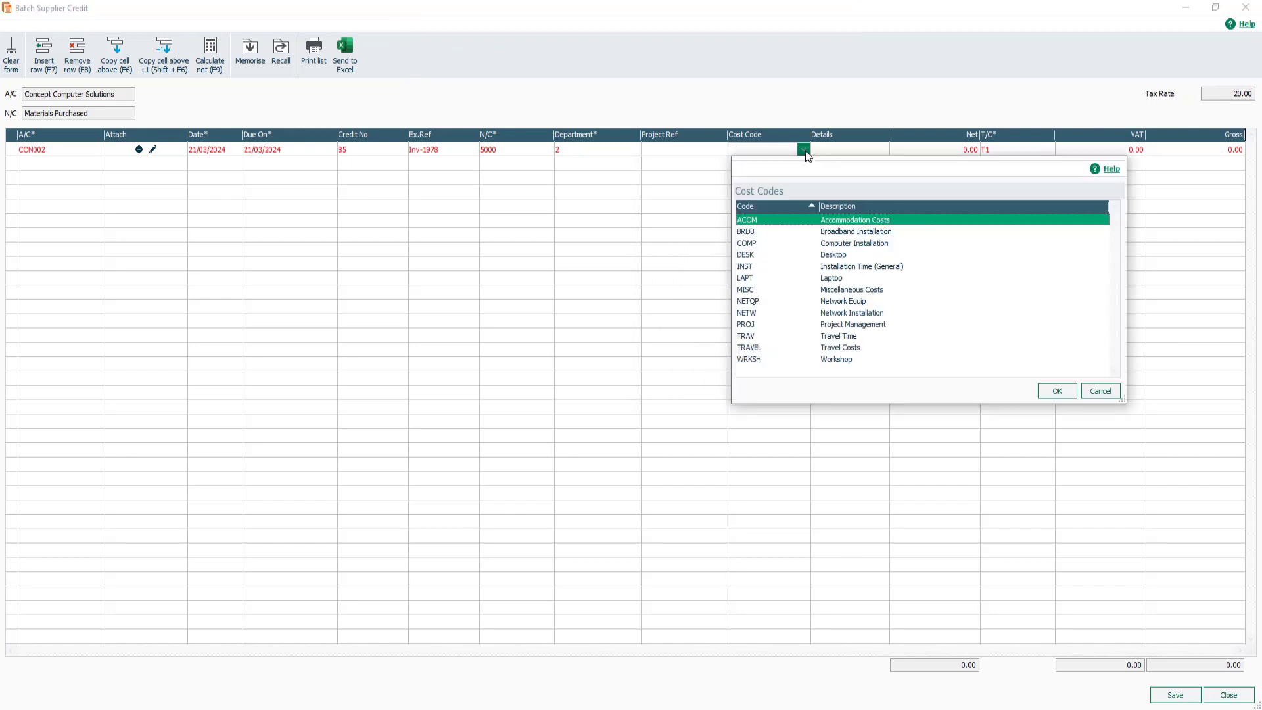
left_click(804, 152)
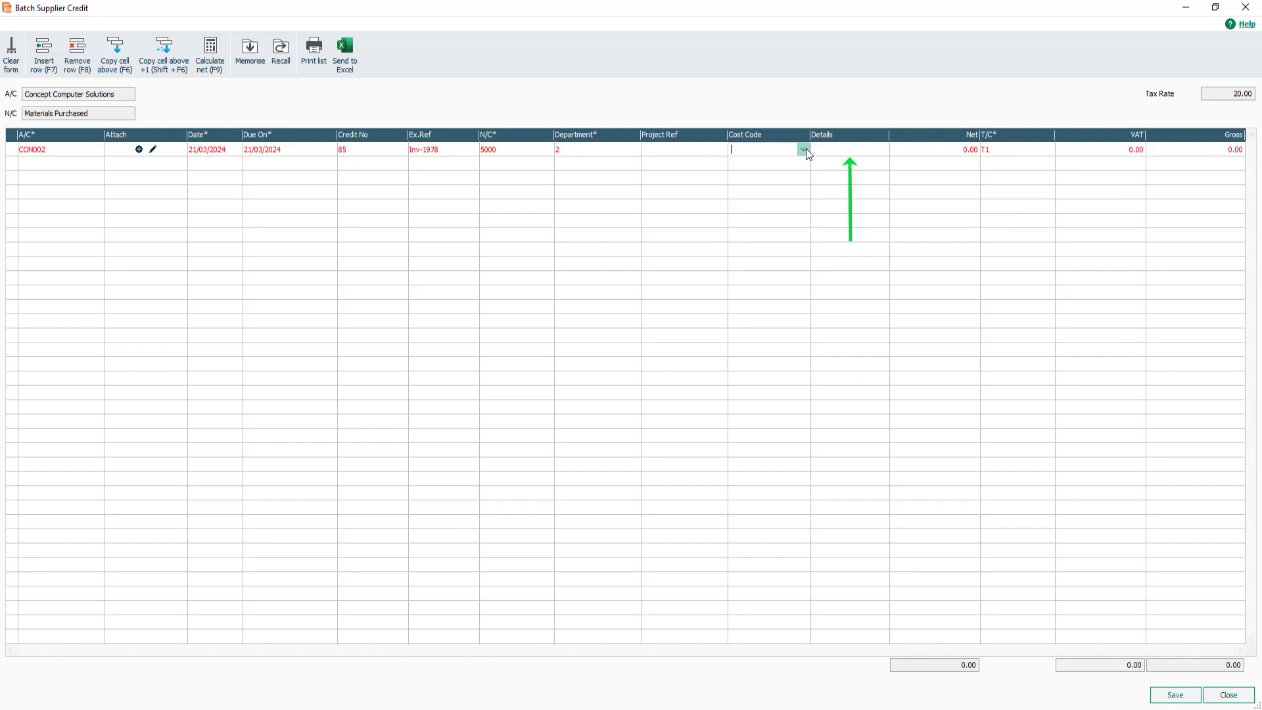
Enter Returns as the line details and 420 as the amount.
left_click(850, 151)
type("Returns")
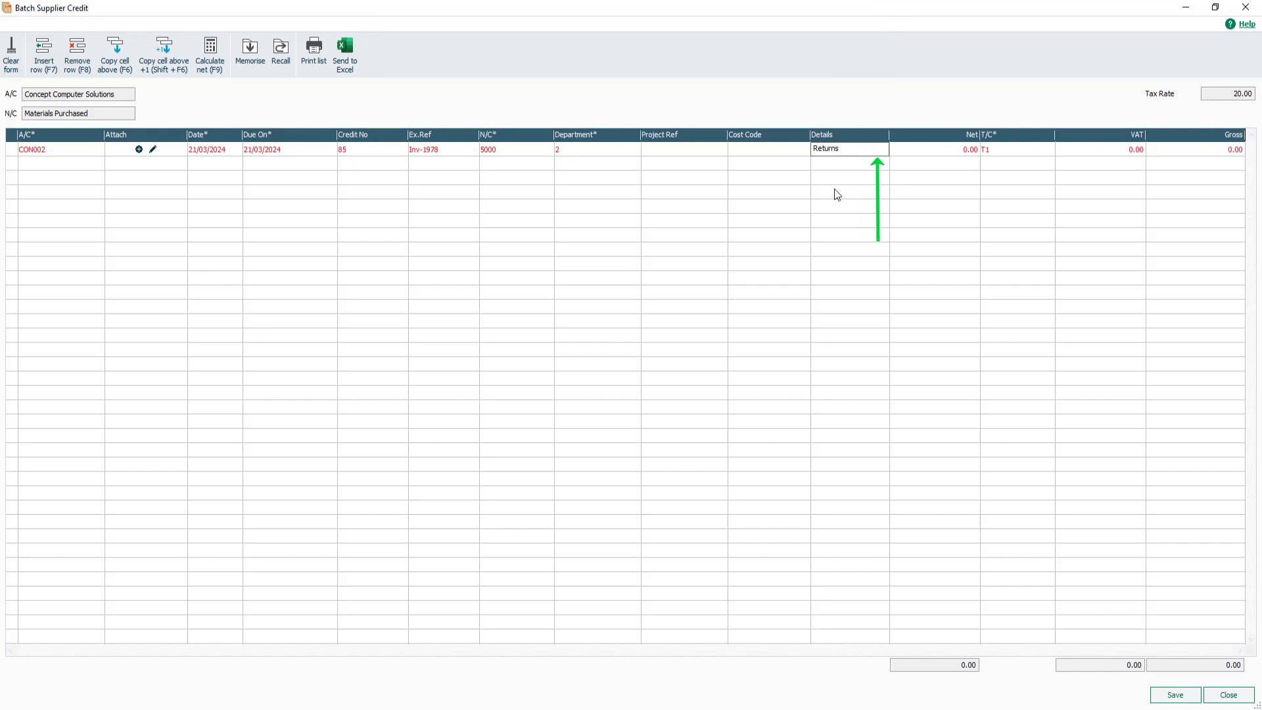
key("Tab")
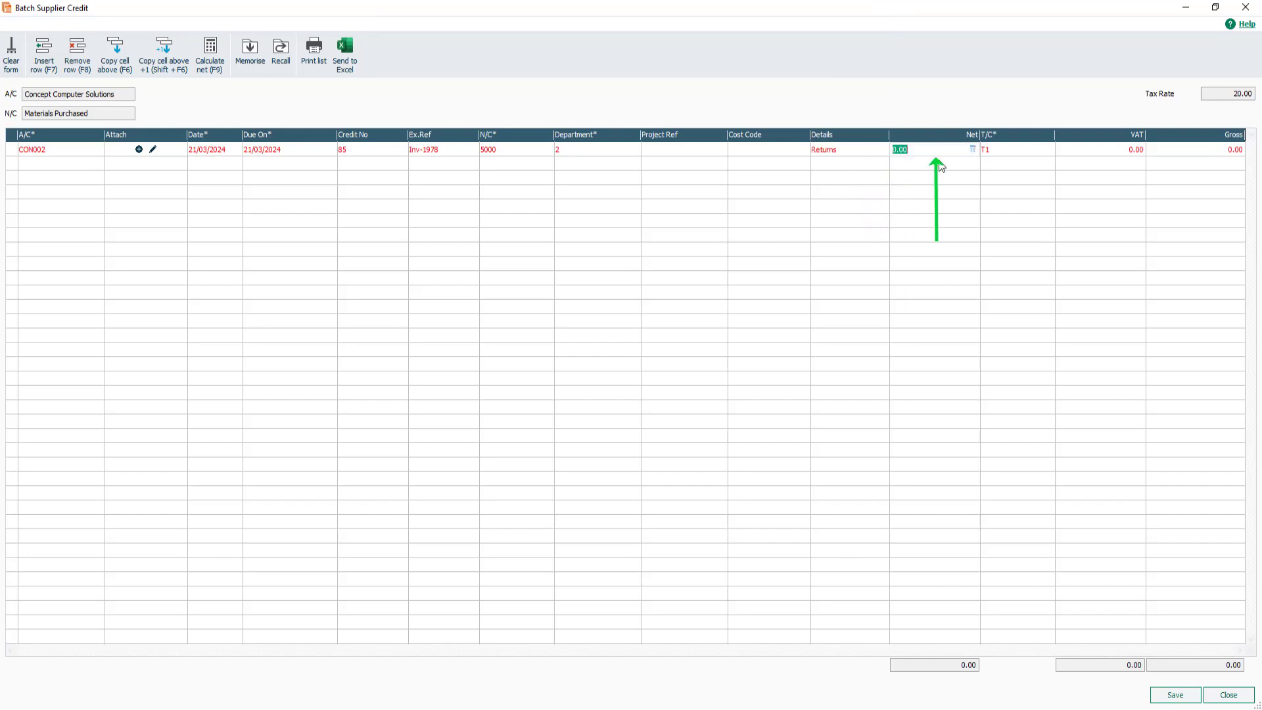
type("420")
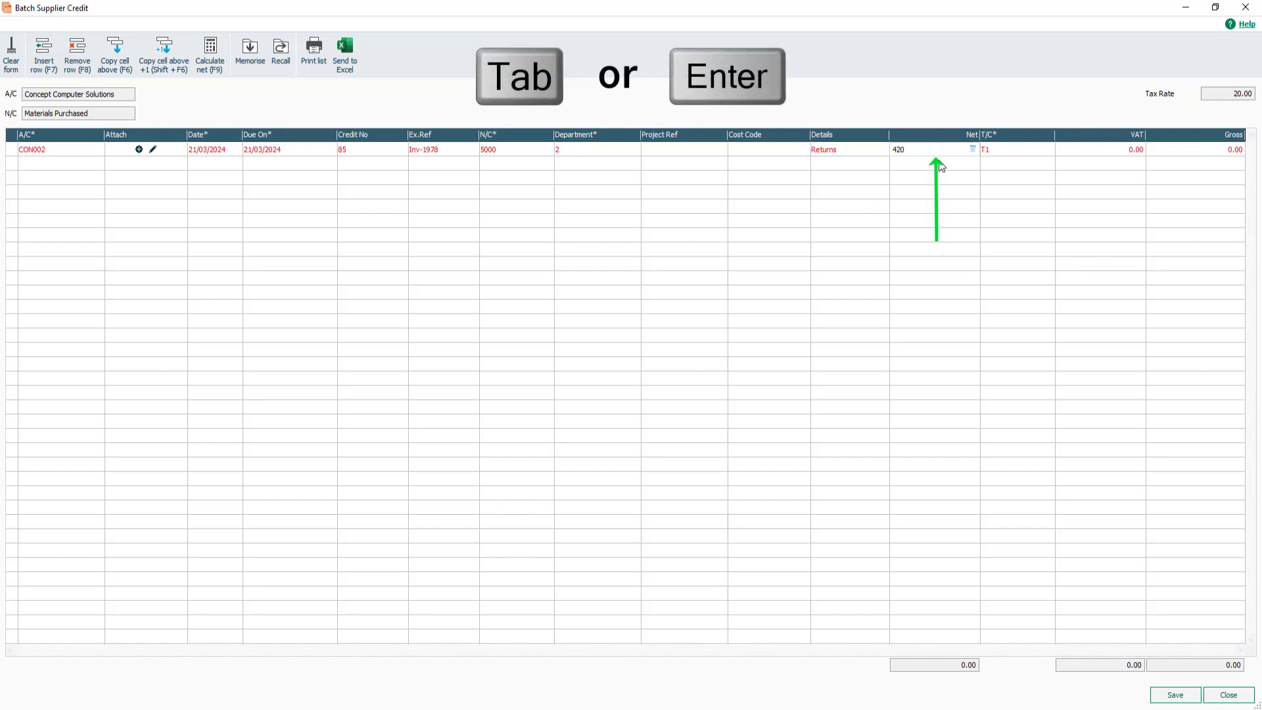
key("Tab")
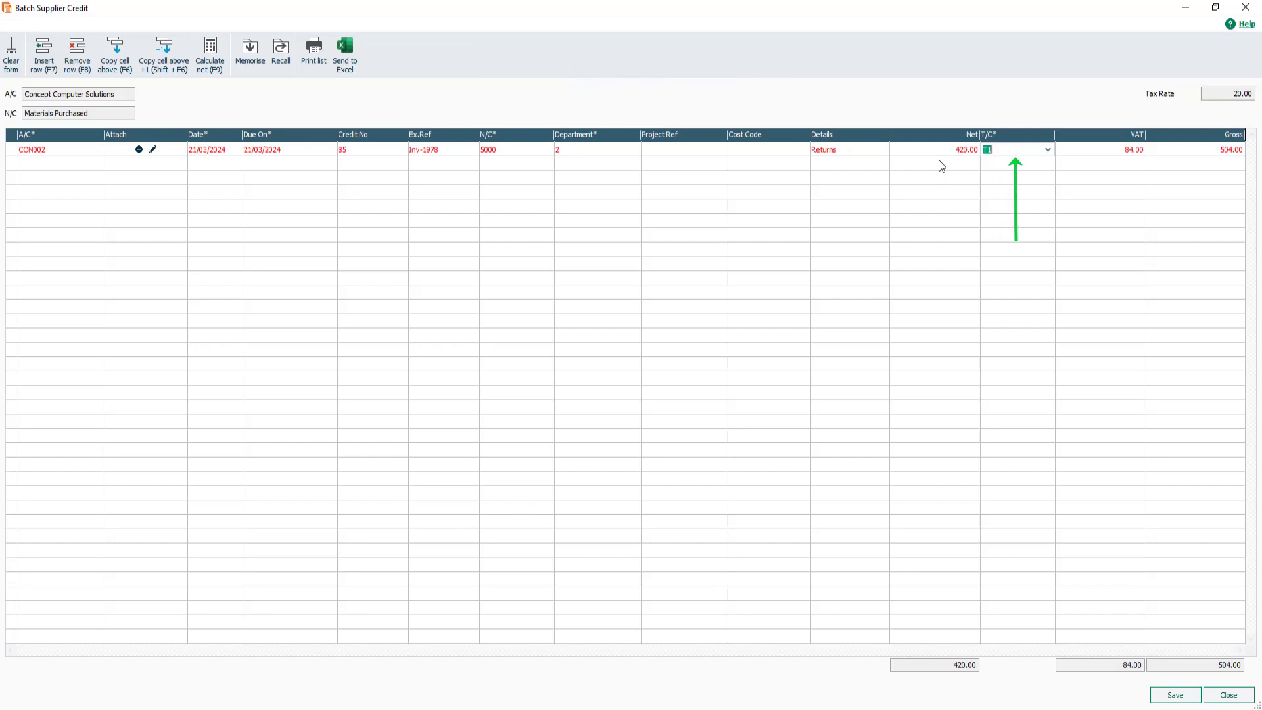
Review the tax code options and the VAT cell for the line.
left_click(998, 152)
left_click(1048, 151)
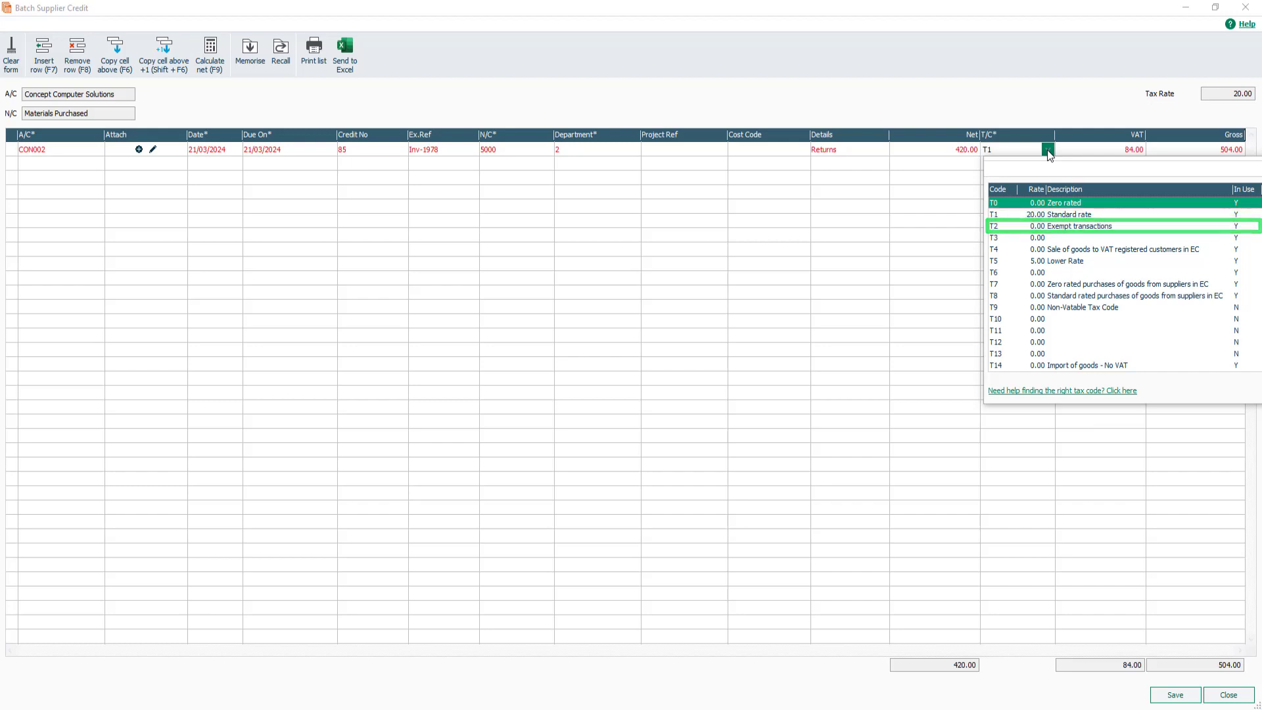
left_click(1048, 151)
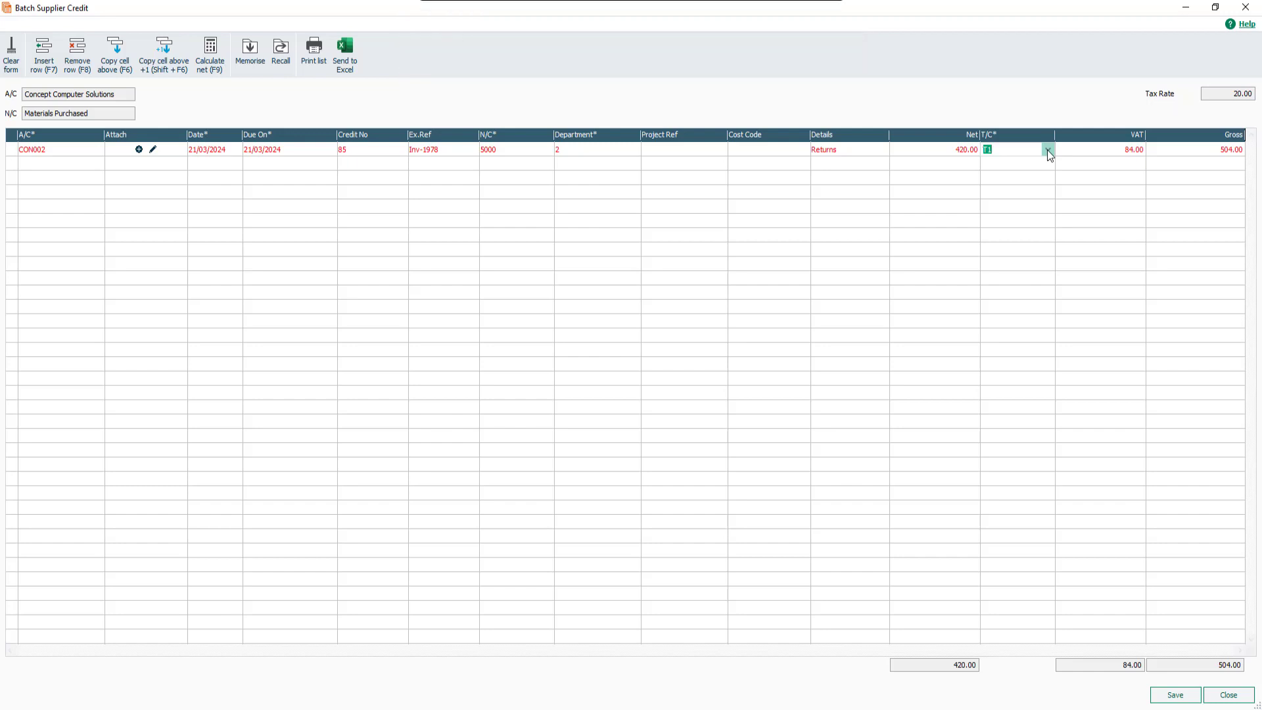
left_click(1106, 151)
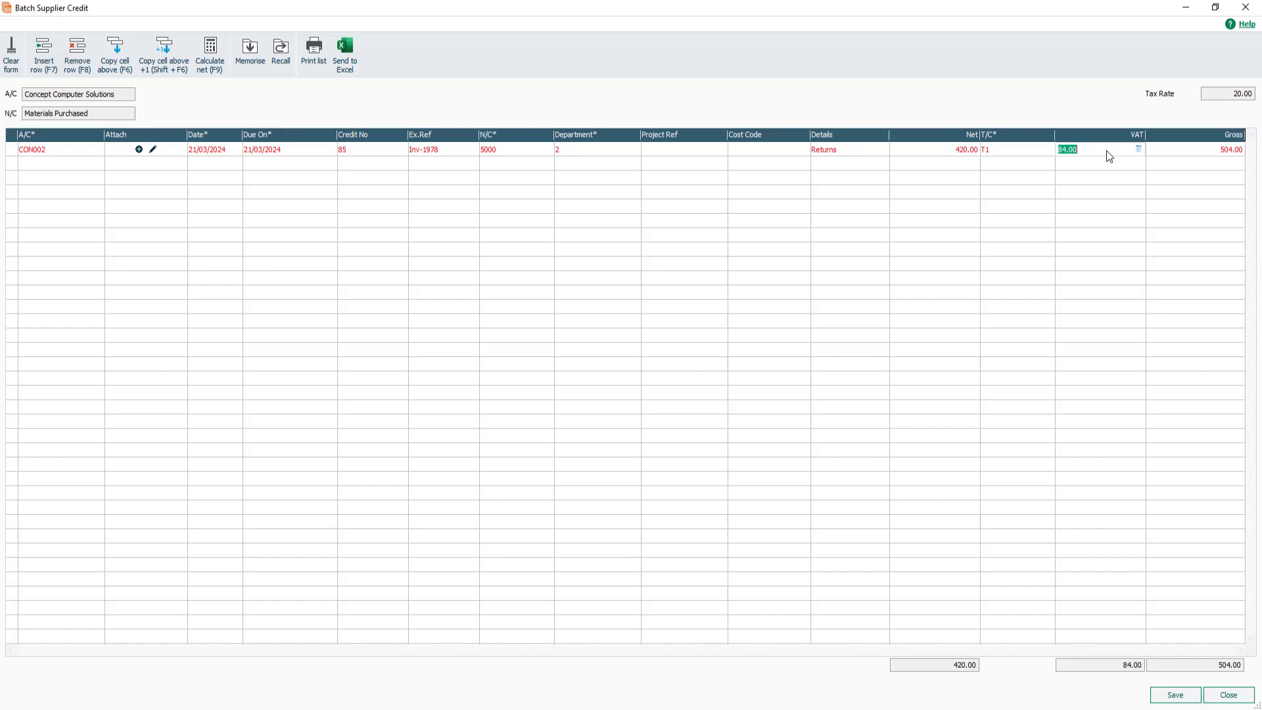
Treat the 420 amount as gross and recalculate the net with Calculate net.
left_click(939, 150)
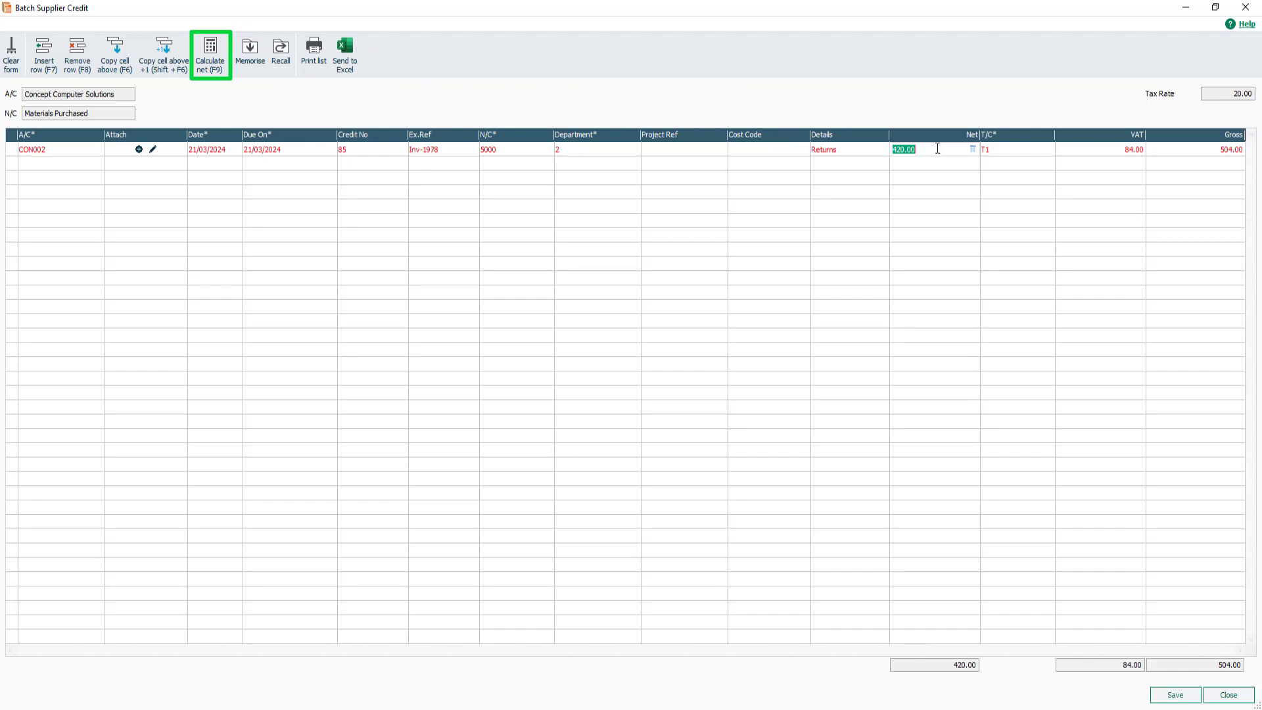
key("F9")
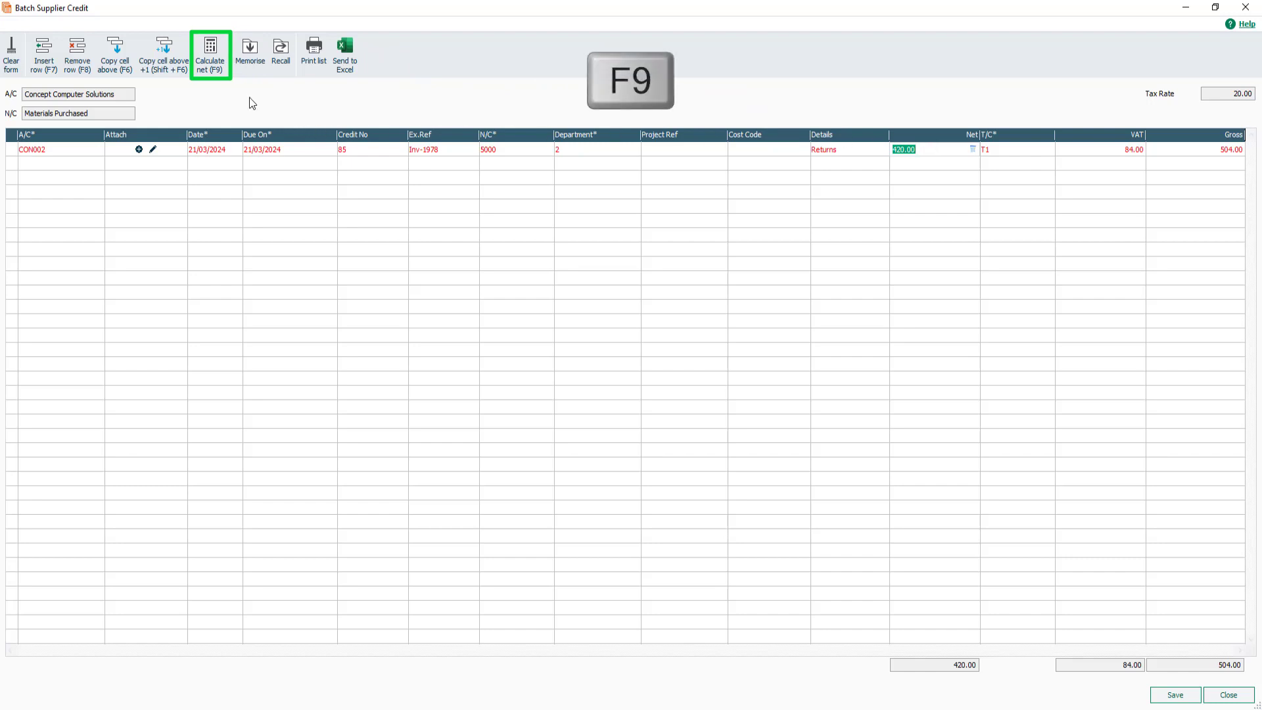
left_click(211, 56)
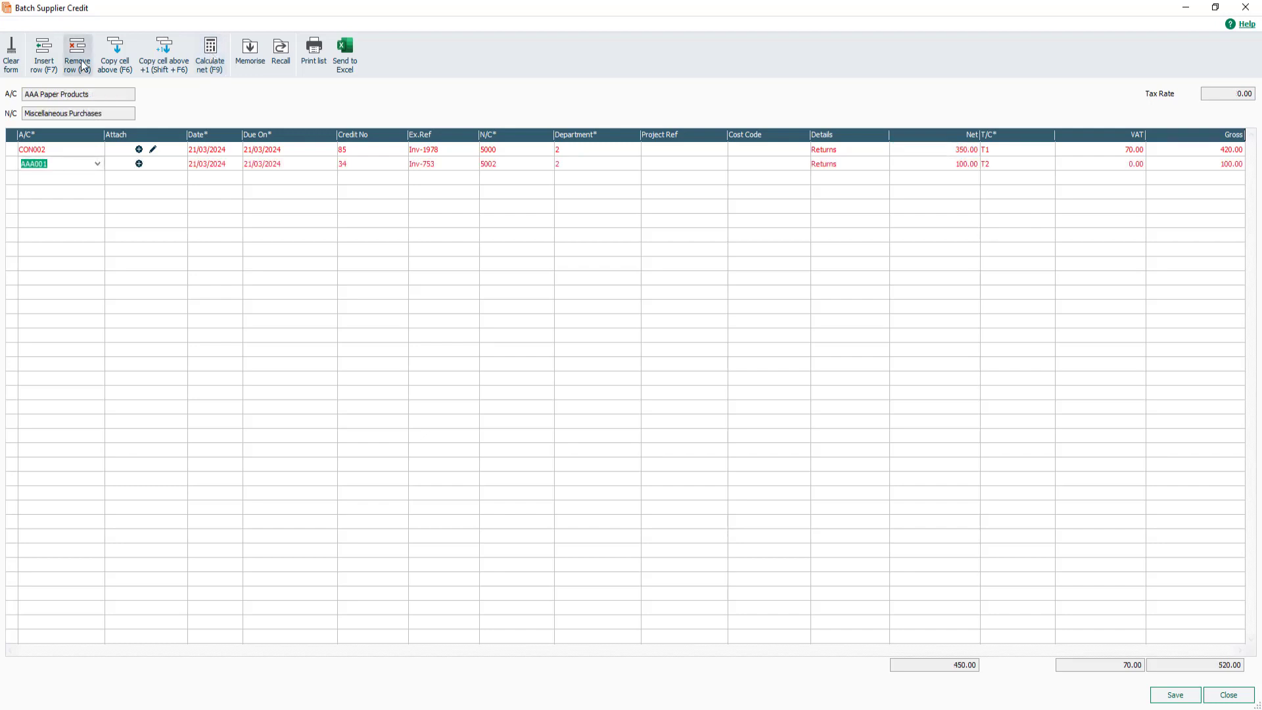
Save the batch of supplier credits and close the window.
left_click(1177, 698)
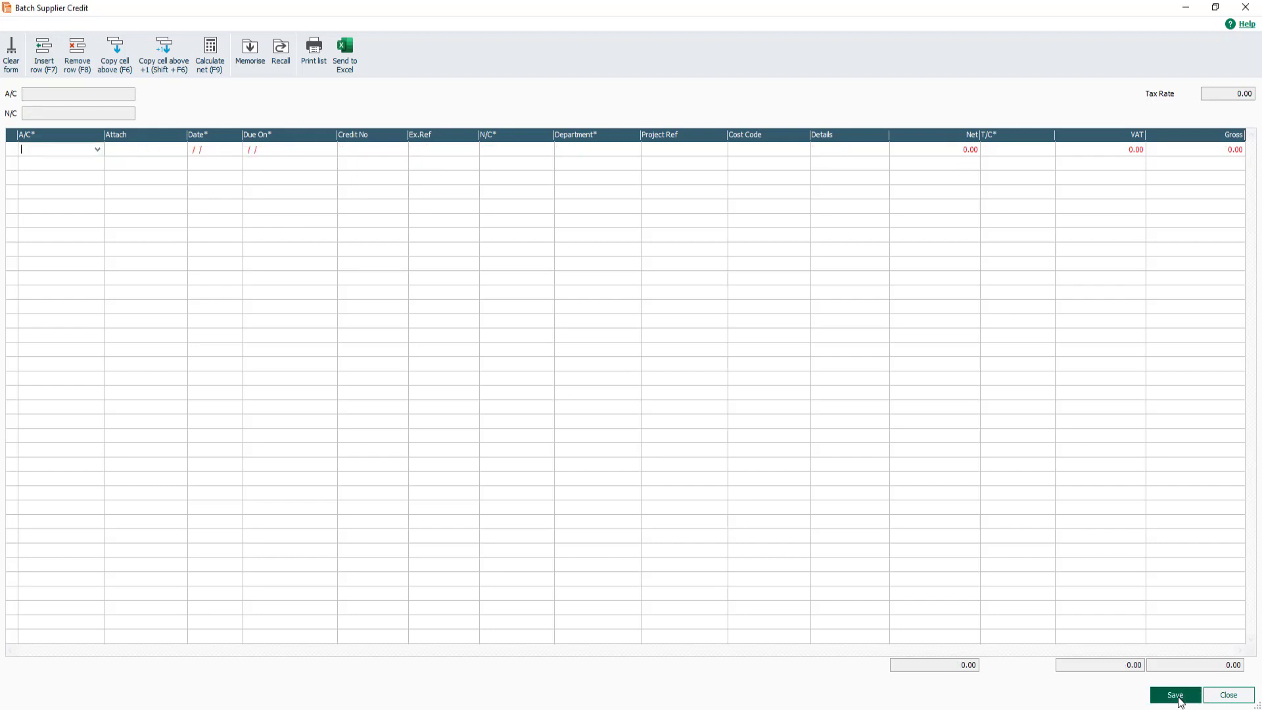
left_click(1240, 701)
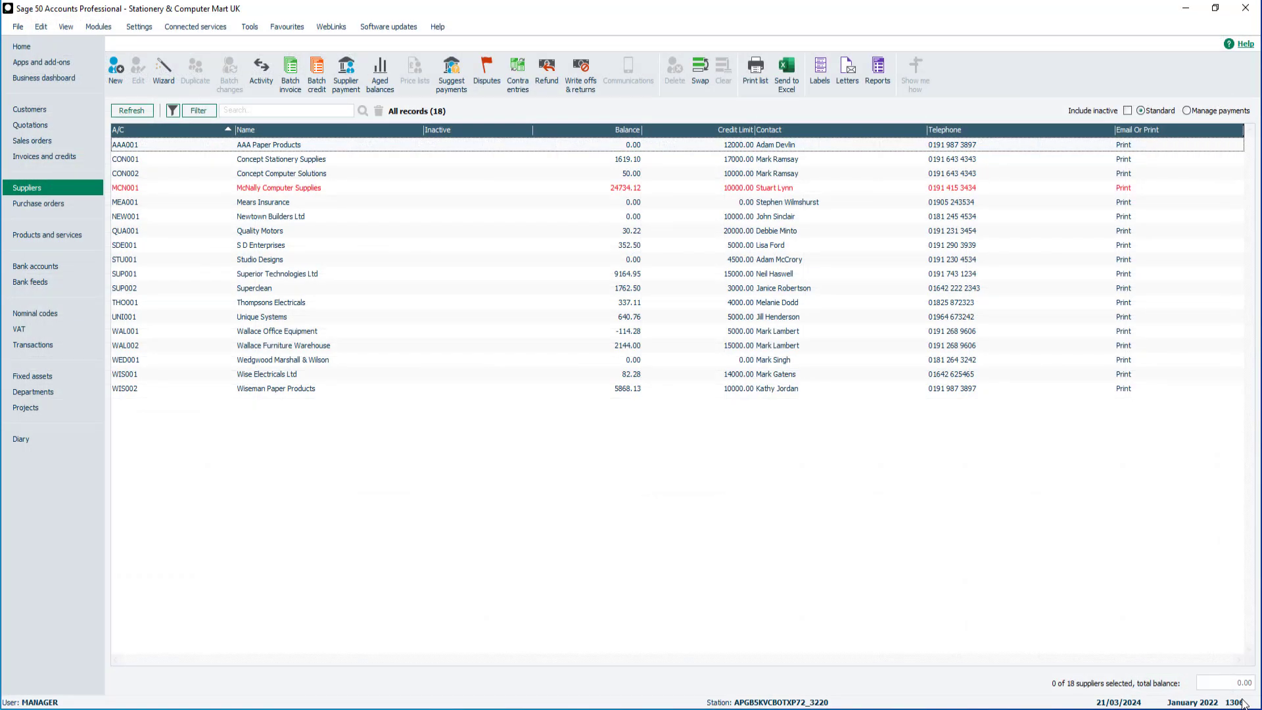